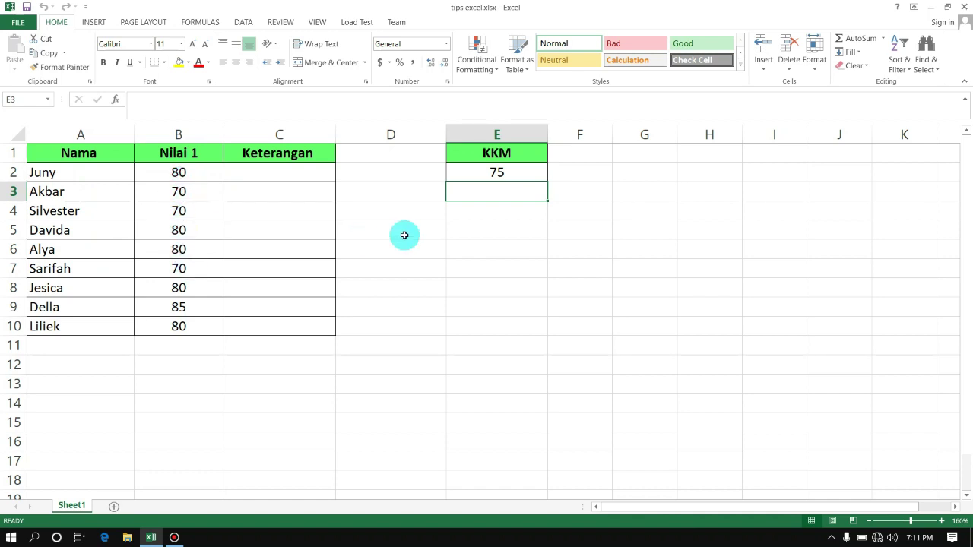
Begin an IF formula in C2 whose logical test is B2>=75.
click(510, 174)
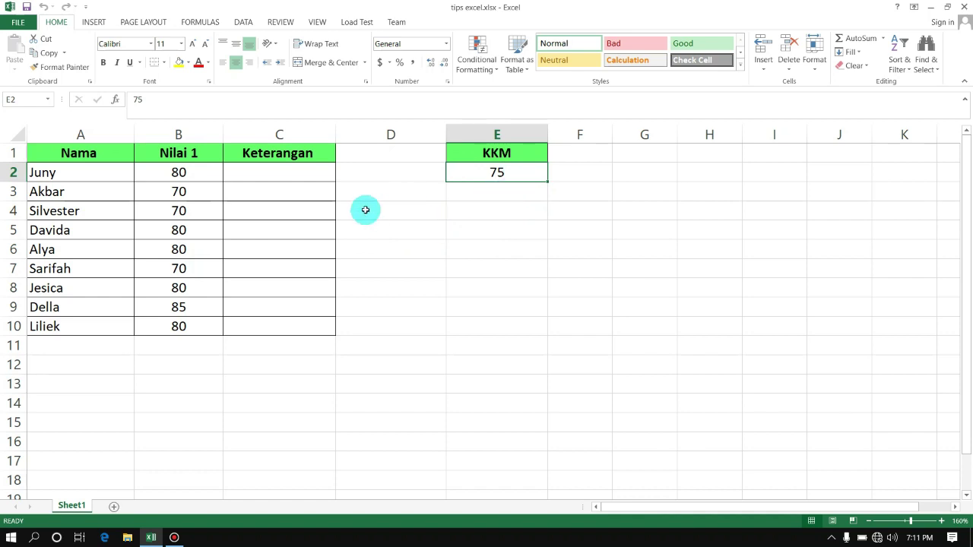
click(287, 174)
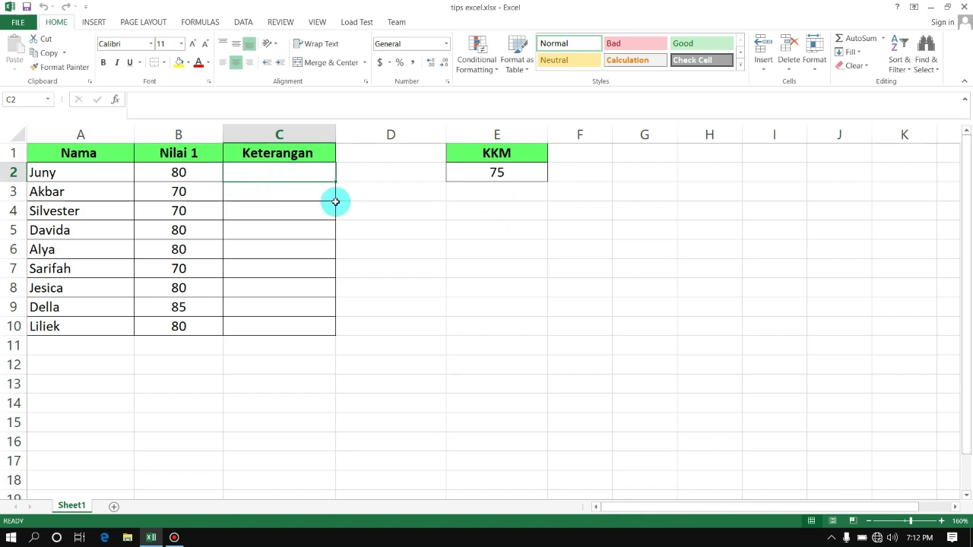
double_click(286, 168)
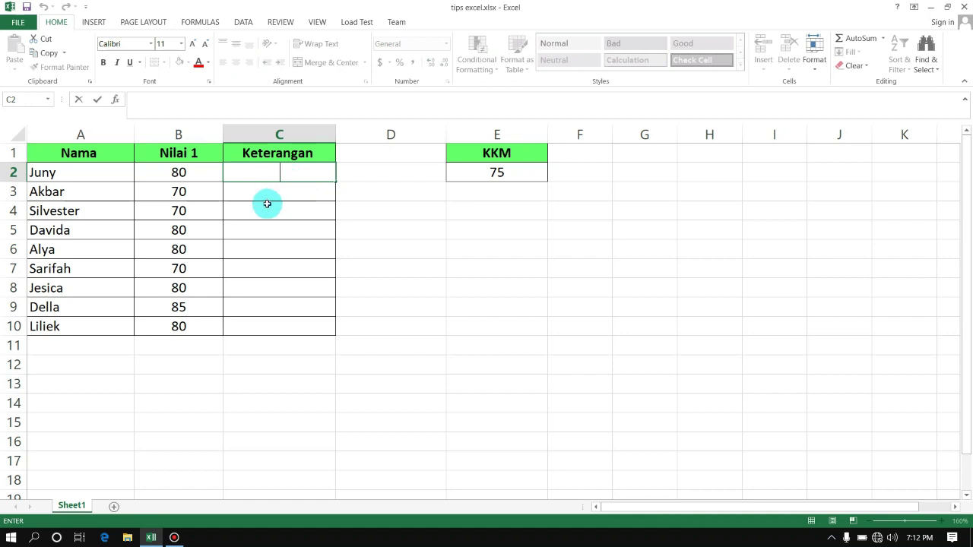
text(=IF)
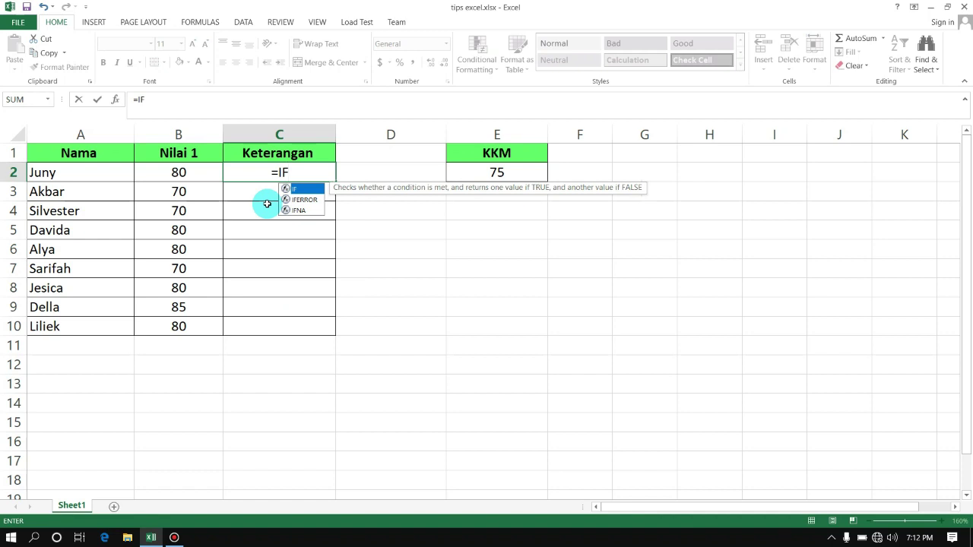
text(()
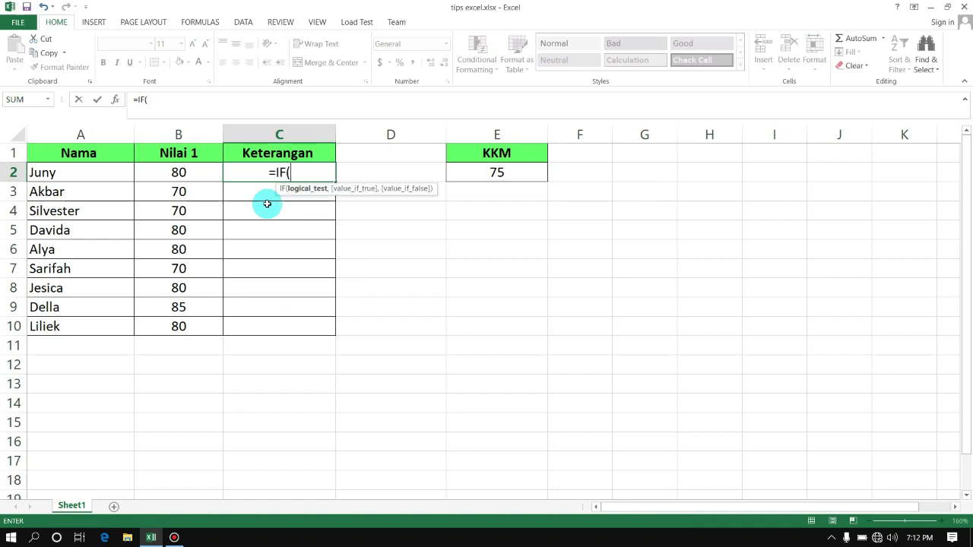
click(175, 173)
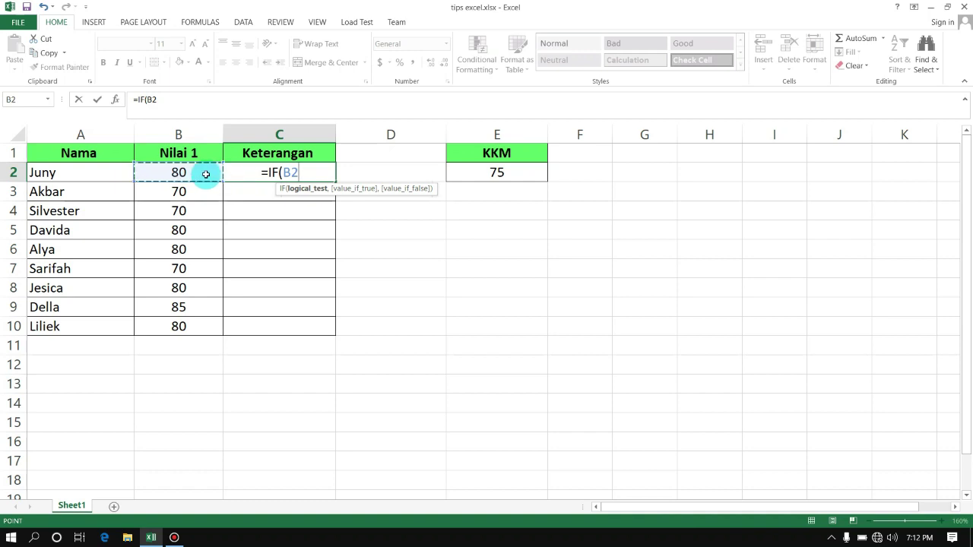
text(>=)
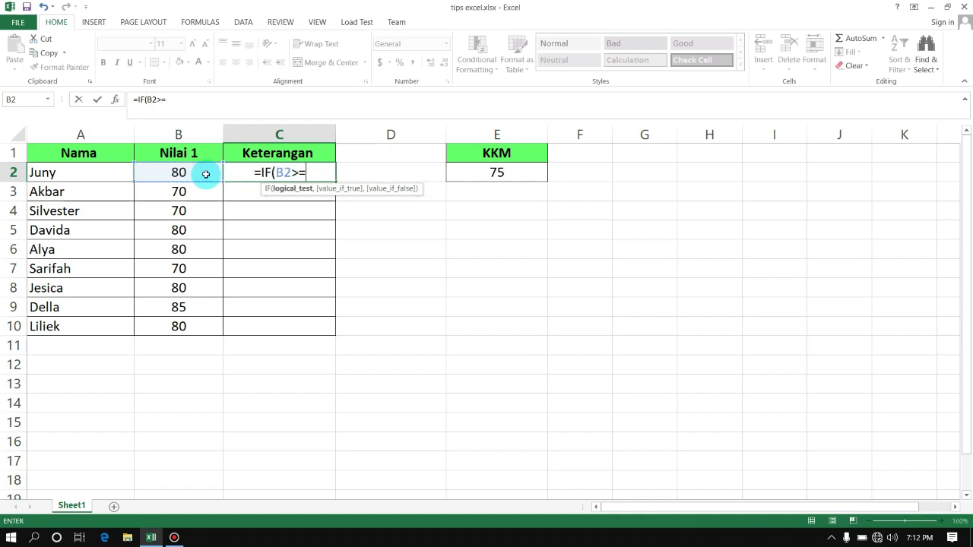
text(75)
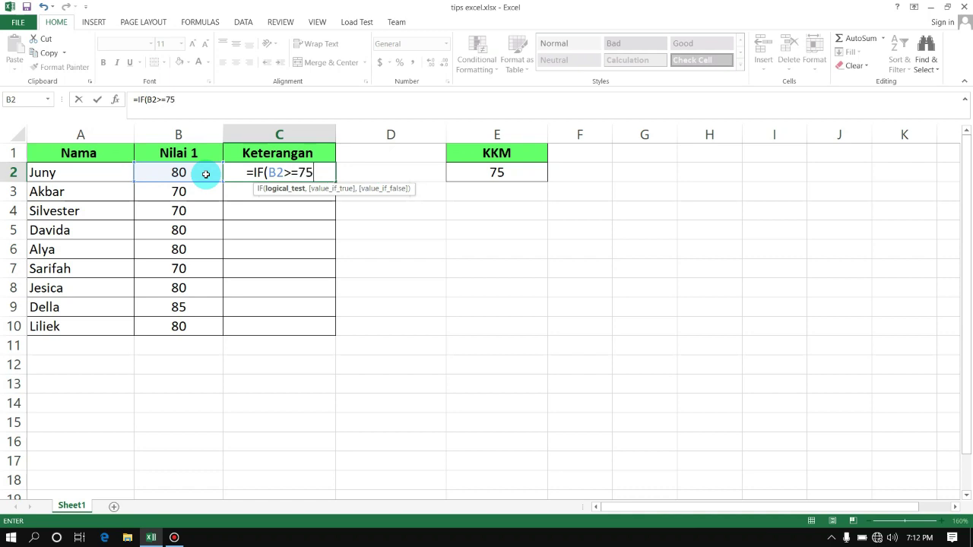
text(,)
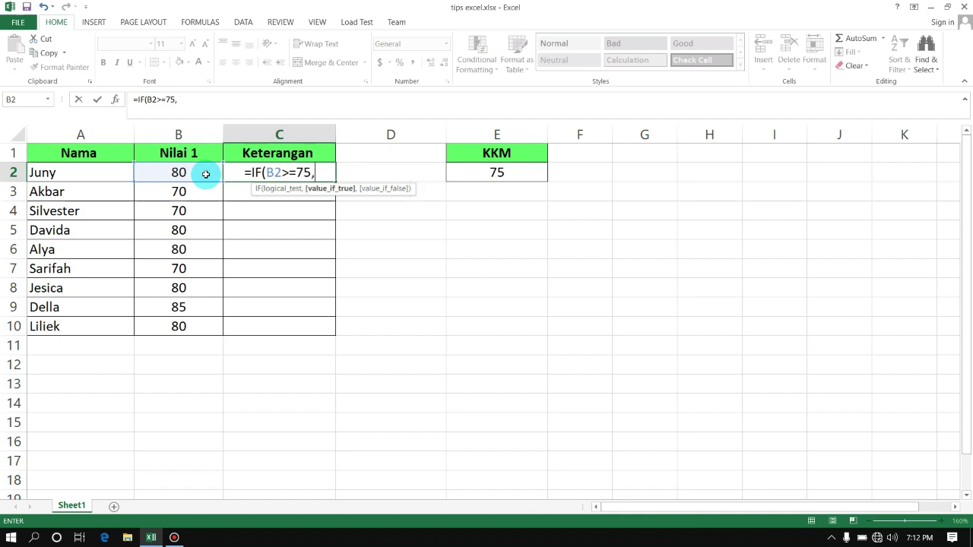
Complete the IF formula in C2 to return "LULUS" when true and "TIDAK LULUS" when false.
text(")
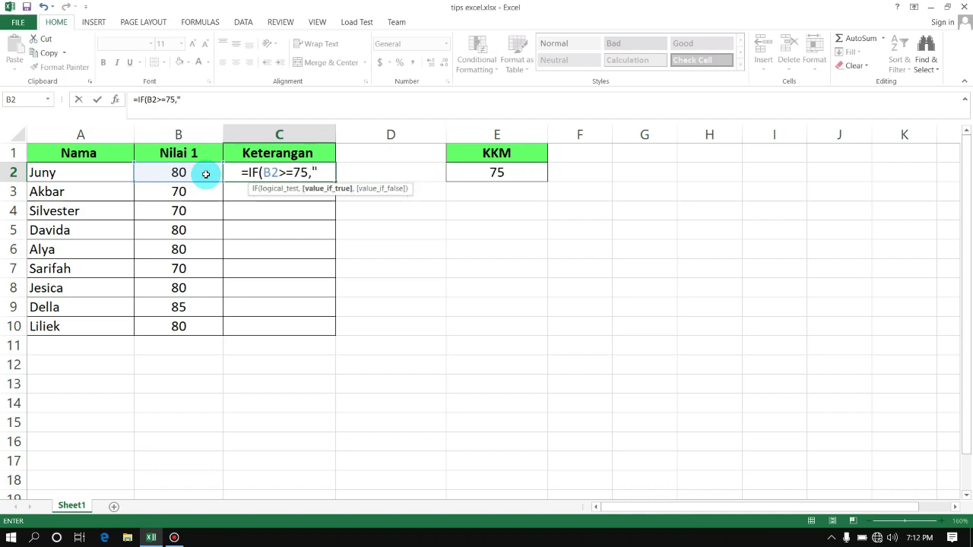
text(LULU)
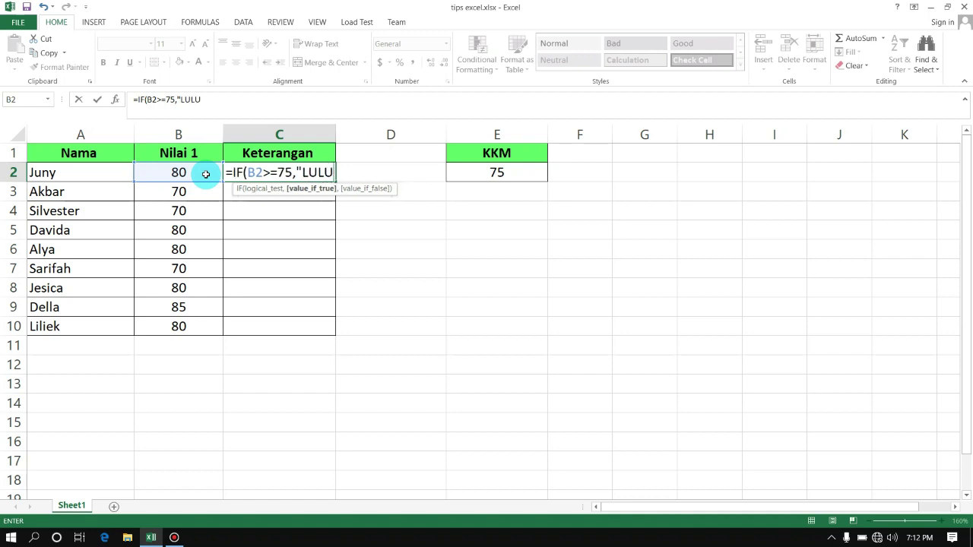
text(S")
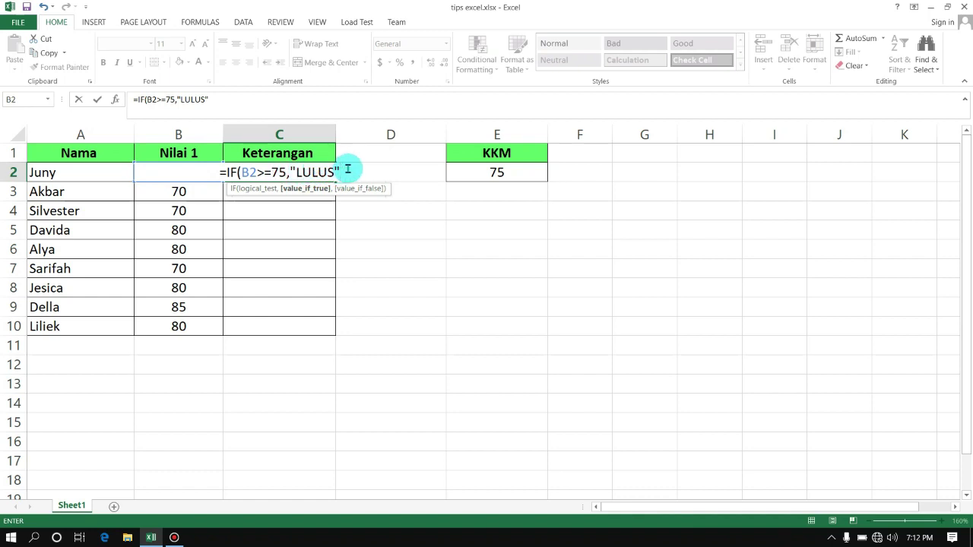
text(,)
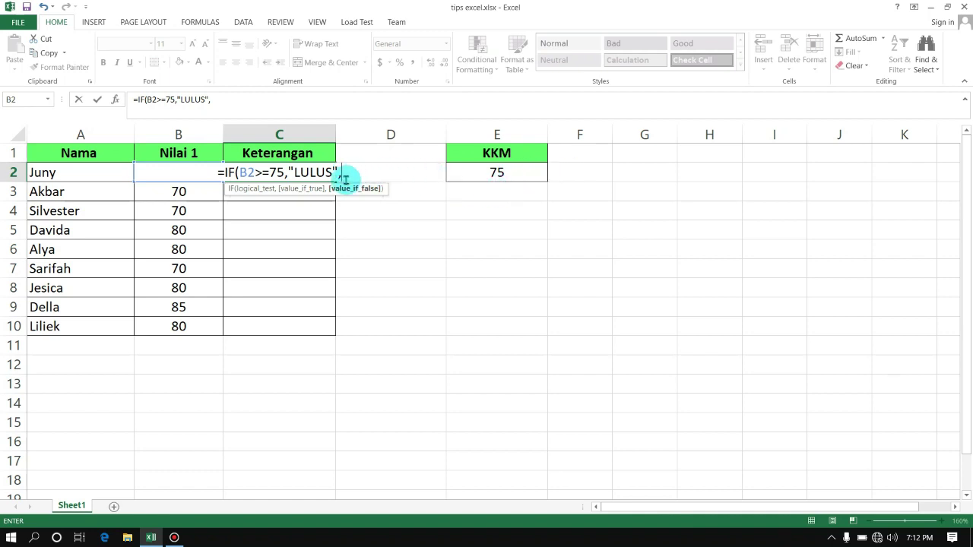
text("T)
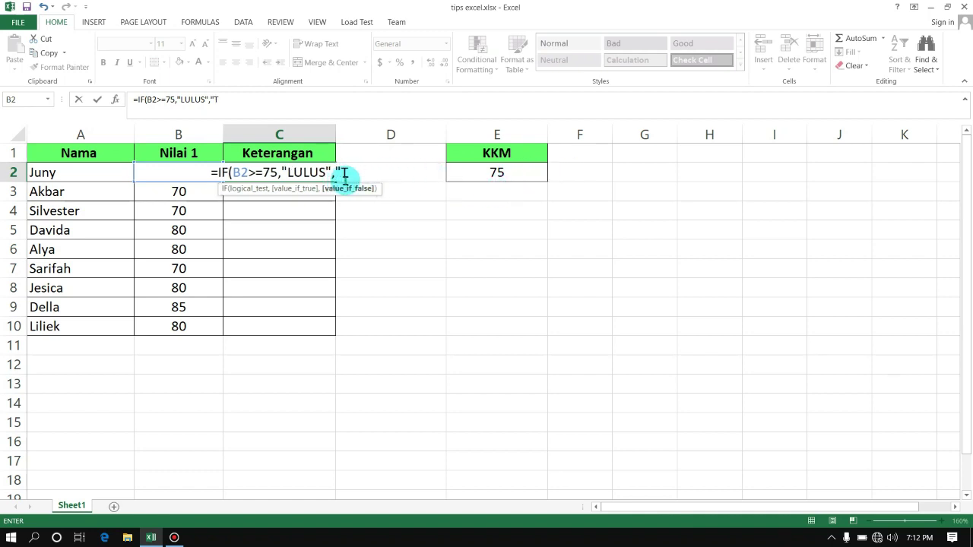
text(IDAK )
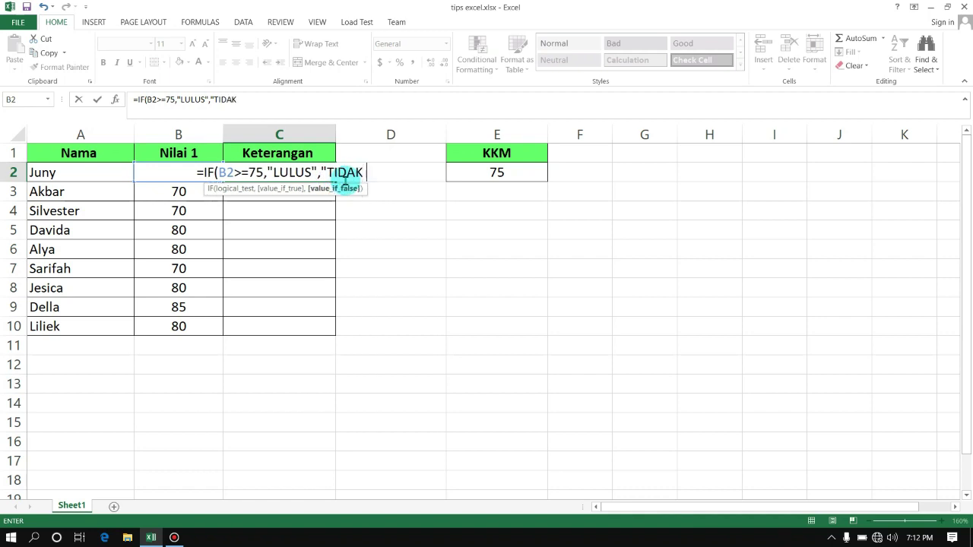
text(LULUS)
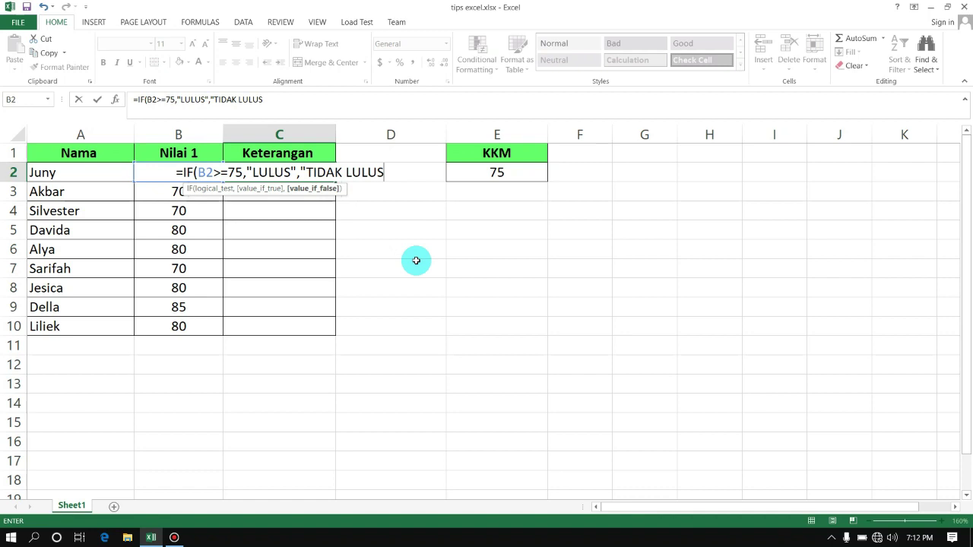
text("))
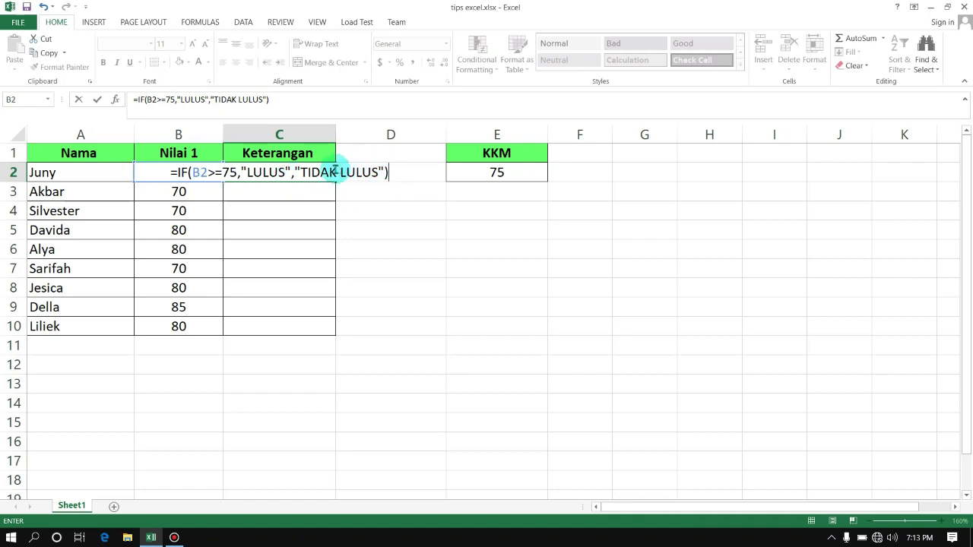
key(Return)
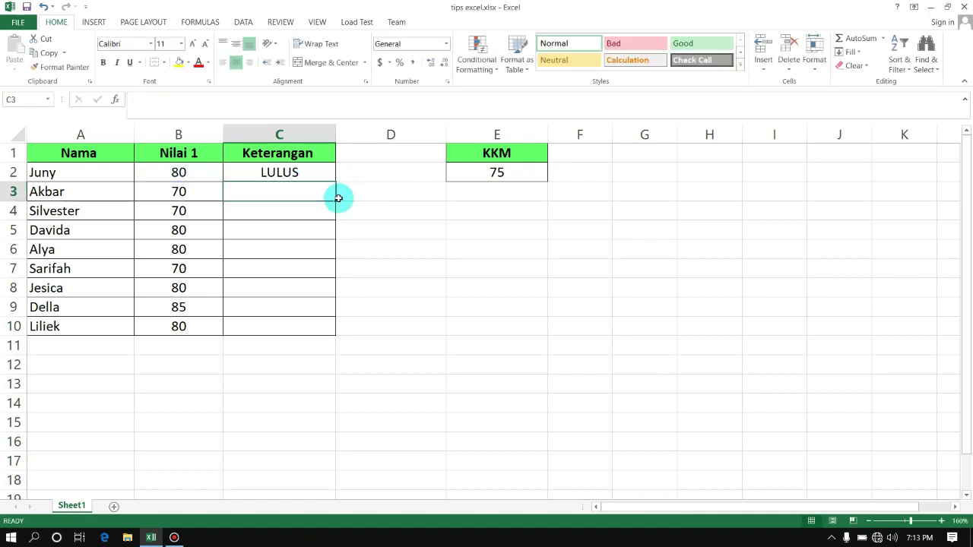
Fill the IF formula from C2 down through C10 in the Keterangan column.
click(171, 175)
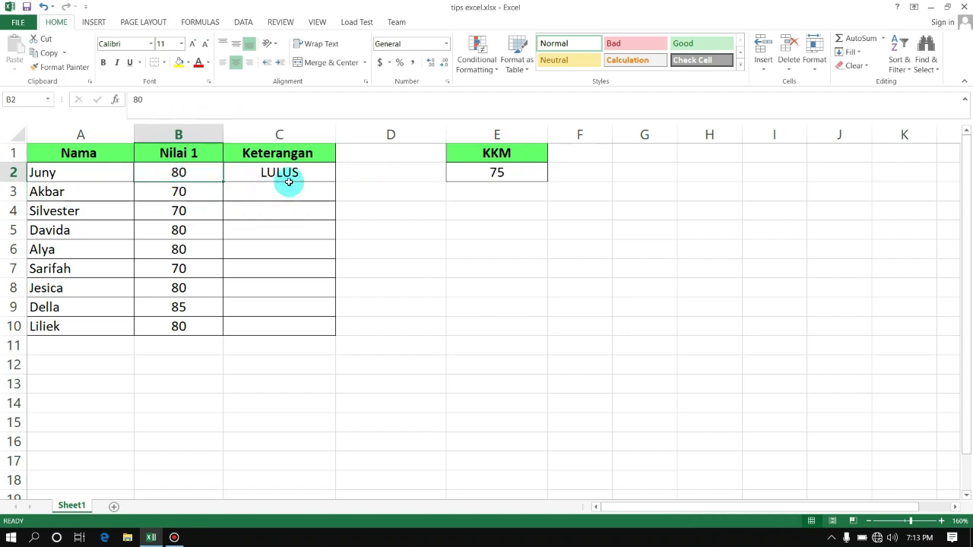
click(282, 174)
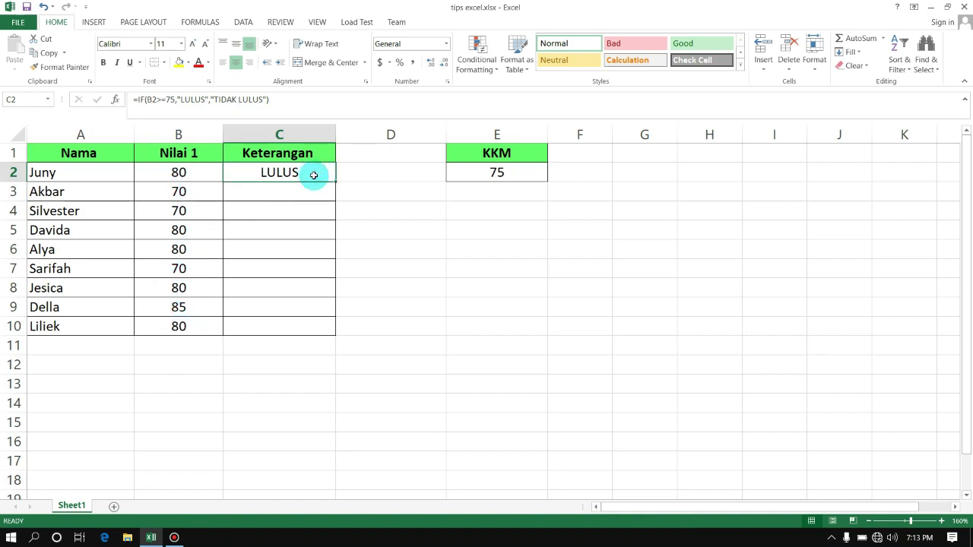
drag(335, 182, 325, 334)
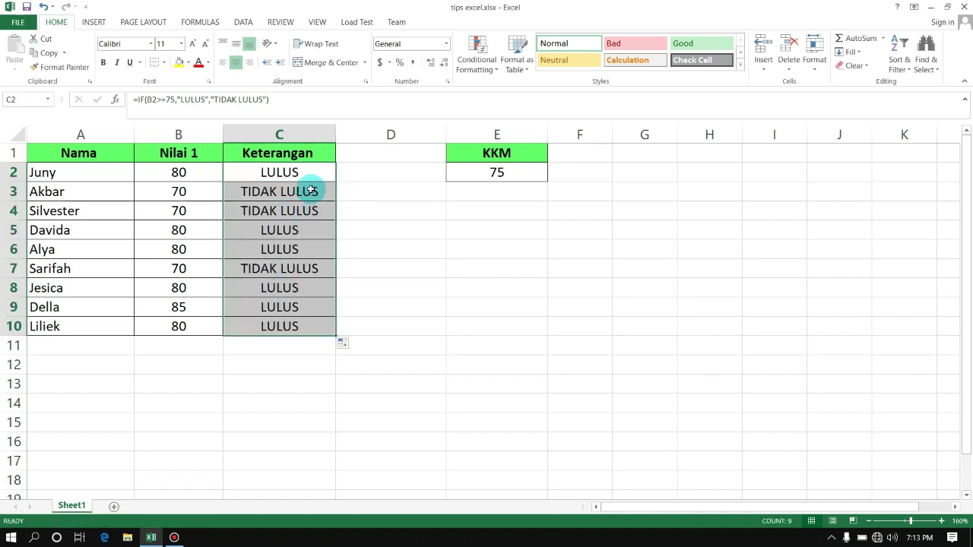
click(373, 250)
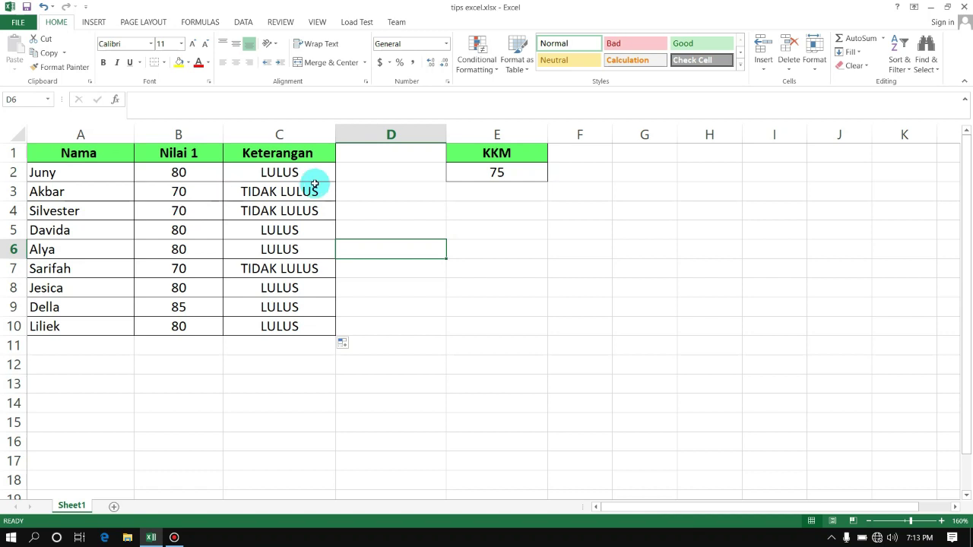
Compare the Nilai 1 scores in B3 and B5 with the KKM threshold in E2.
click(182, 193)
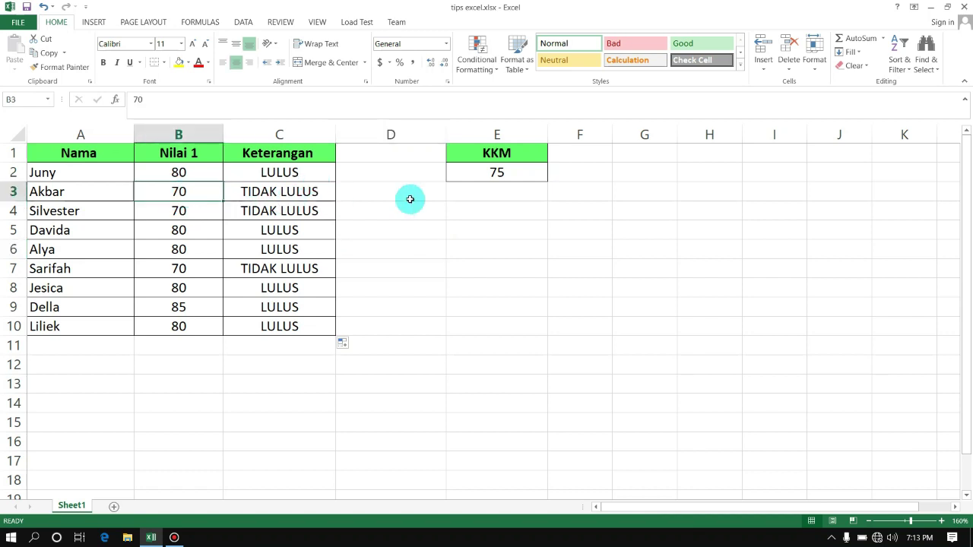
click(525, 175)
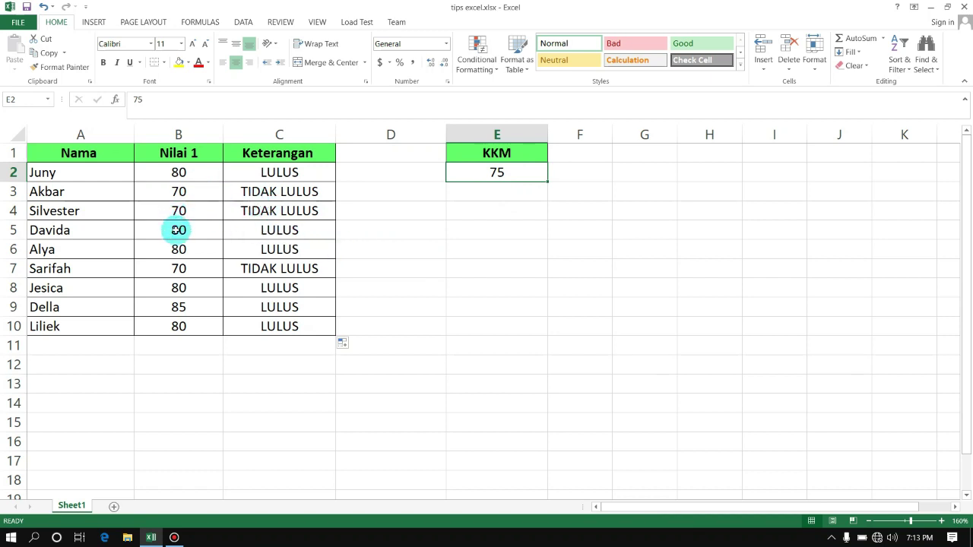
click(174, 232)
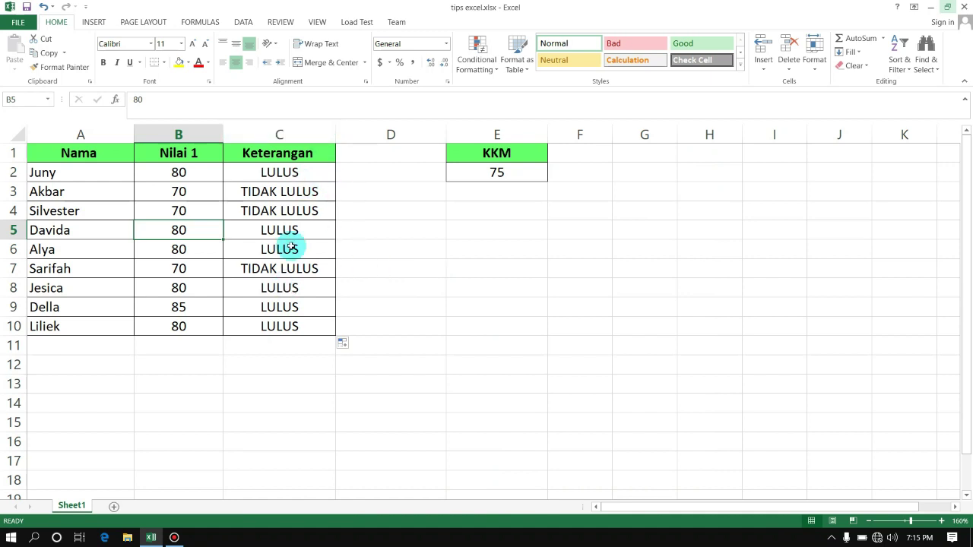
double_click(310, 171)
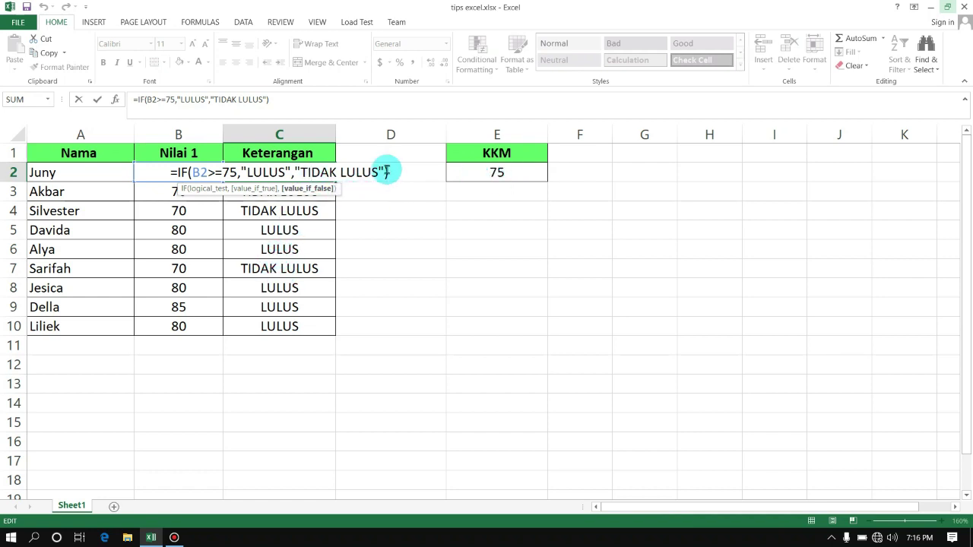
click(224, 172)
click(373, 194)
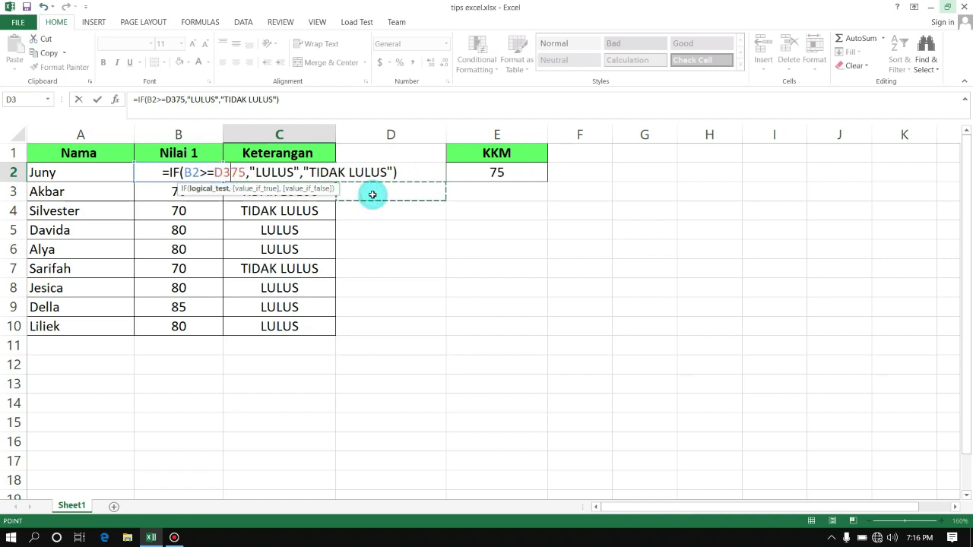
click(323, 168)
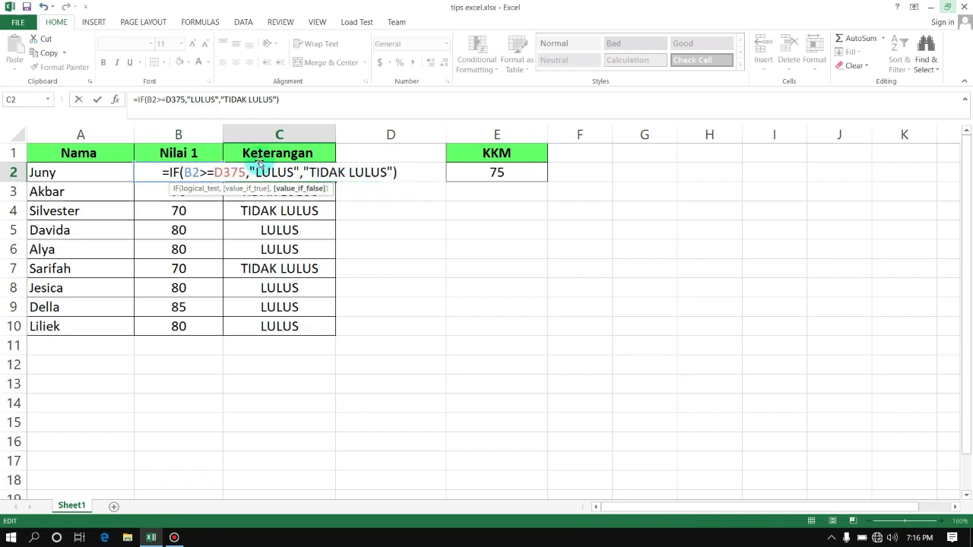
click(240, 210)
Clear the Keterangan formulas from C2:C10.
drag(244, 172, 272, 326)
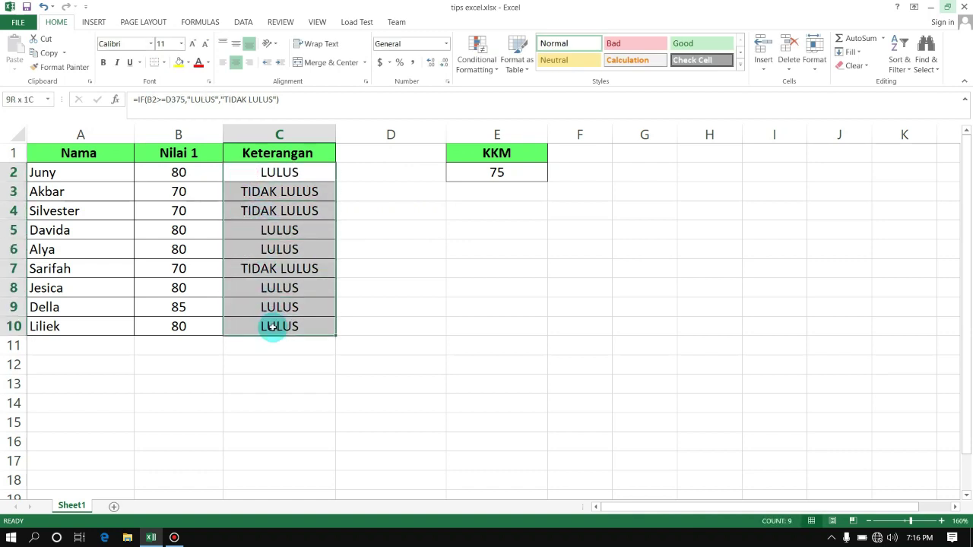
key(Delete)
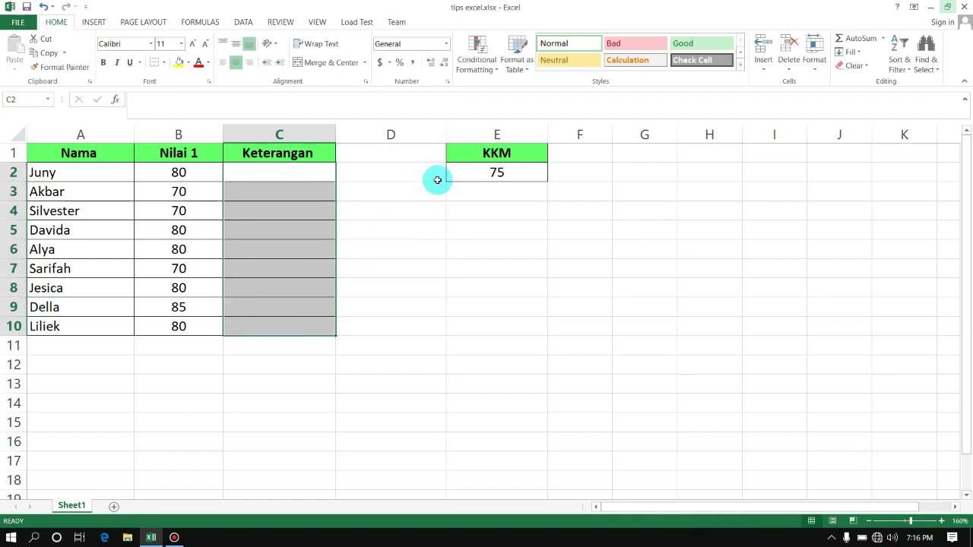
Start an IF formula in C2 that tests whether the Nilai 1 score in B2 is >= the KKM value in E2.
double_click(296, 172)
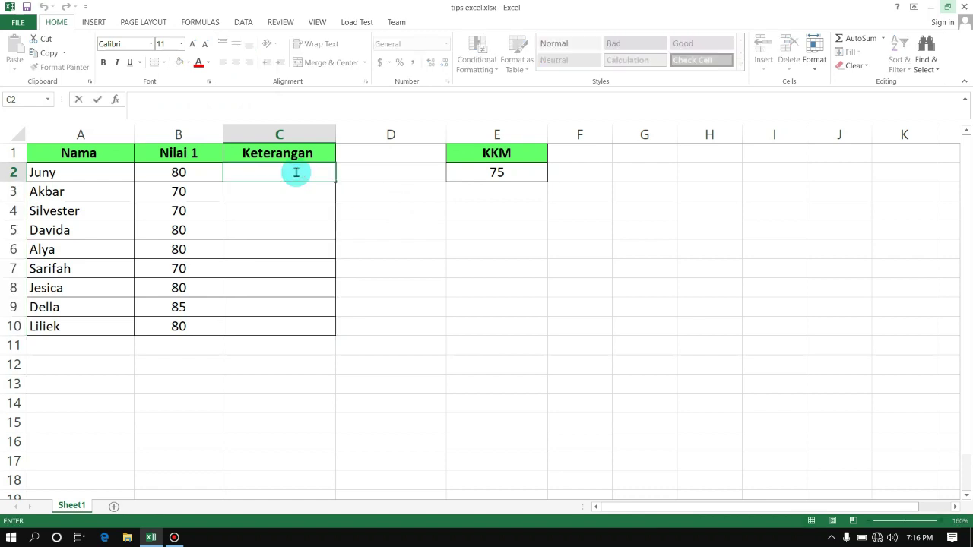
text(=IF)
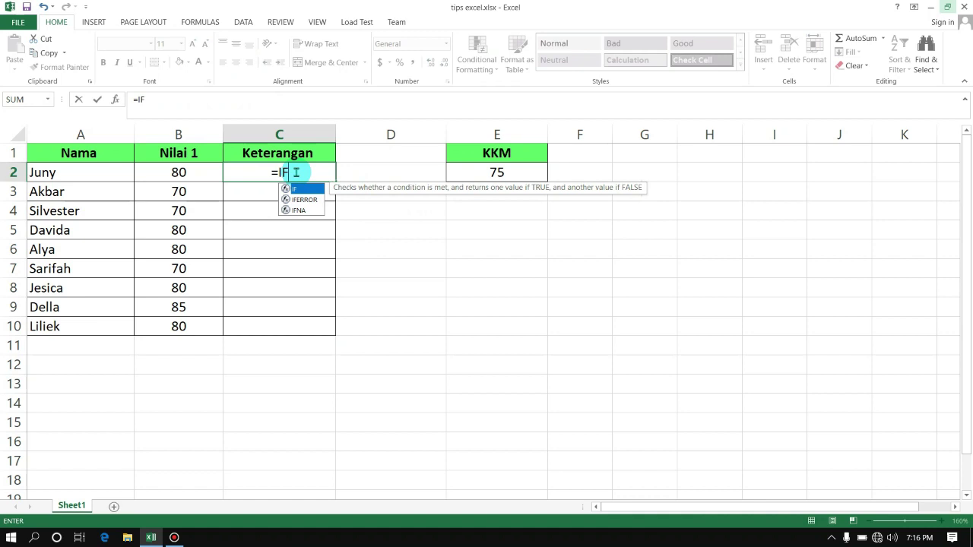
text(()
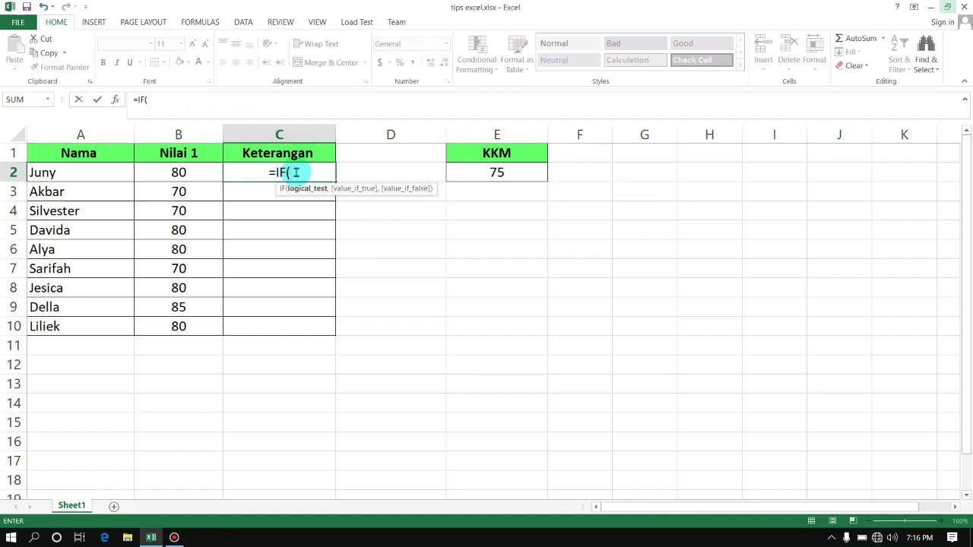
click(196, 179)
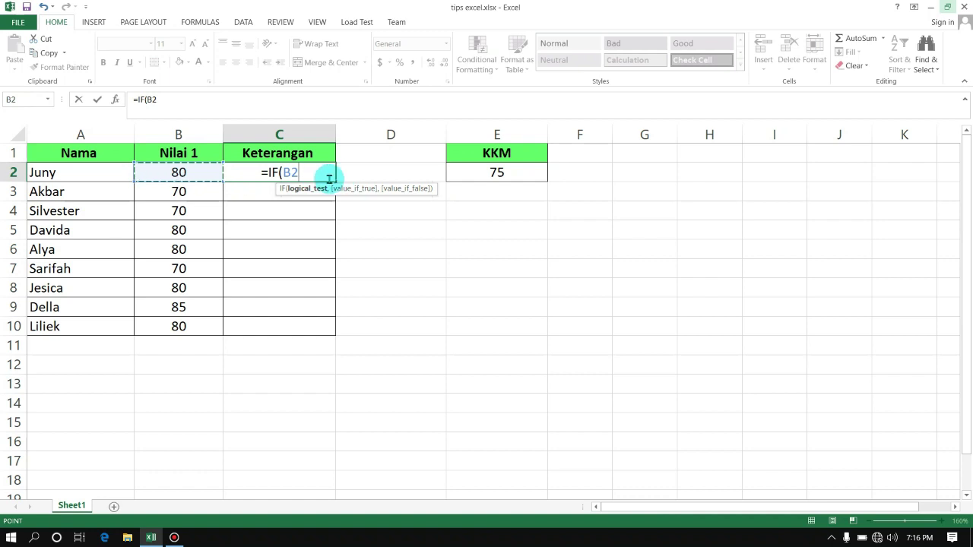
text(>)
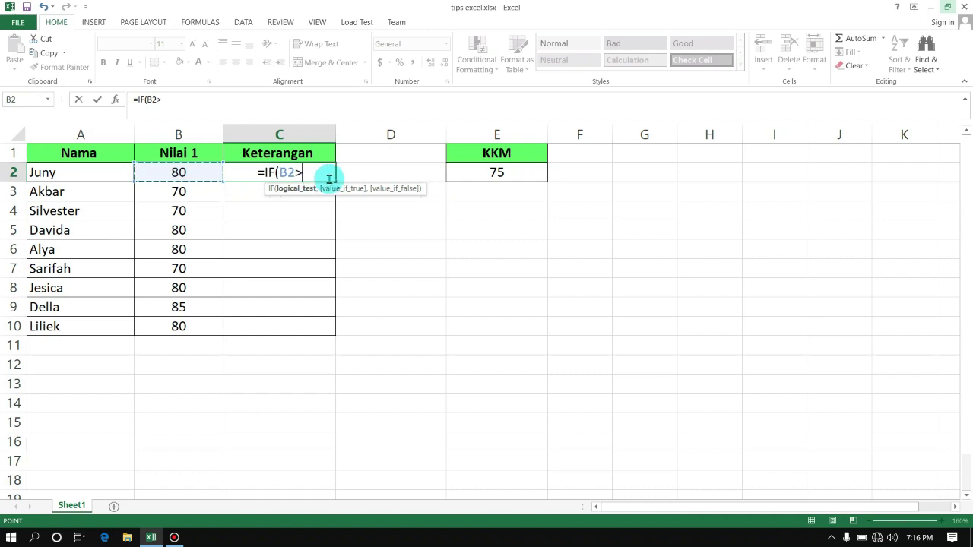
text(=)
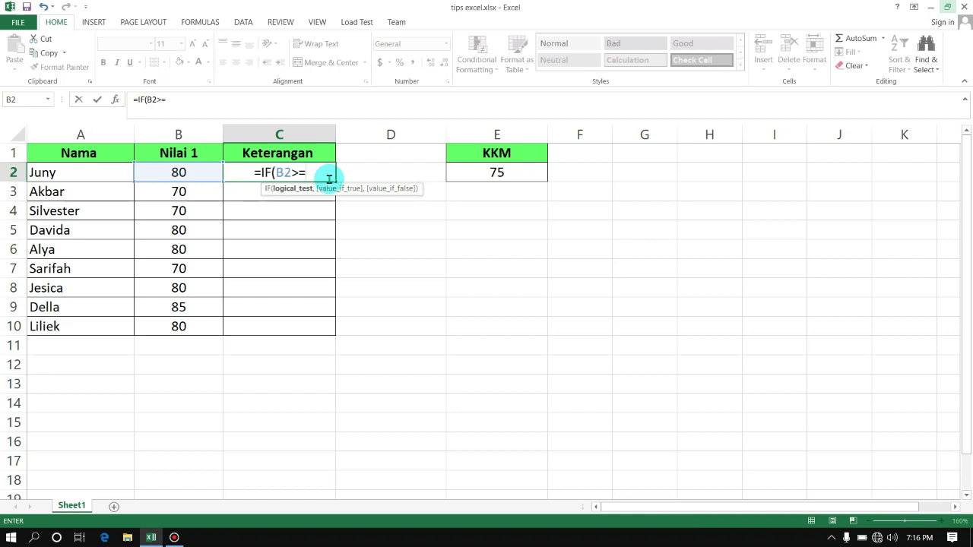
click(510, 175)
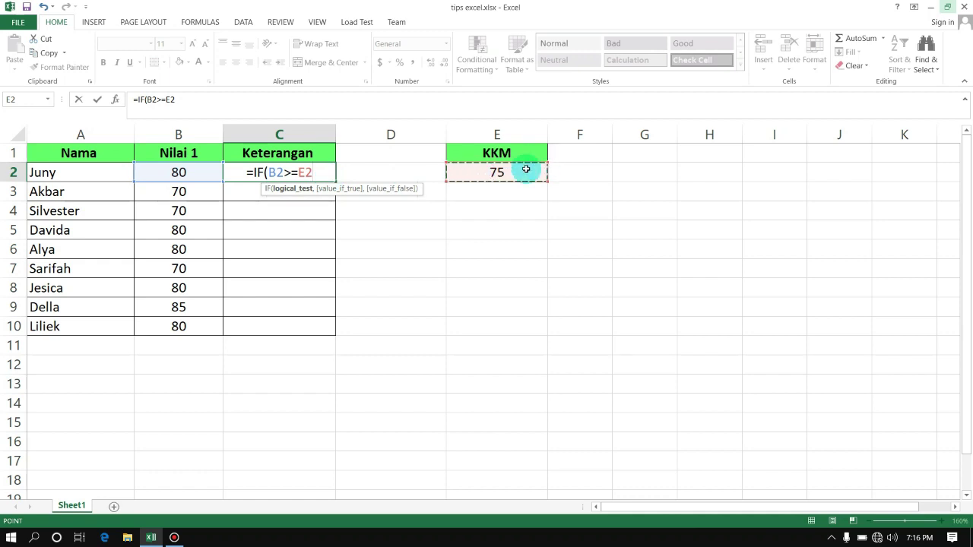
Complete the C2 formula with "LULUS" as the true result and "TIDAK LULUS" as the false result.
text(,"LULUS)
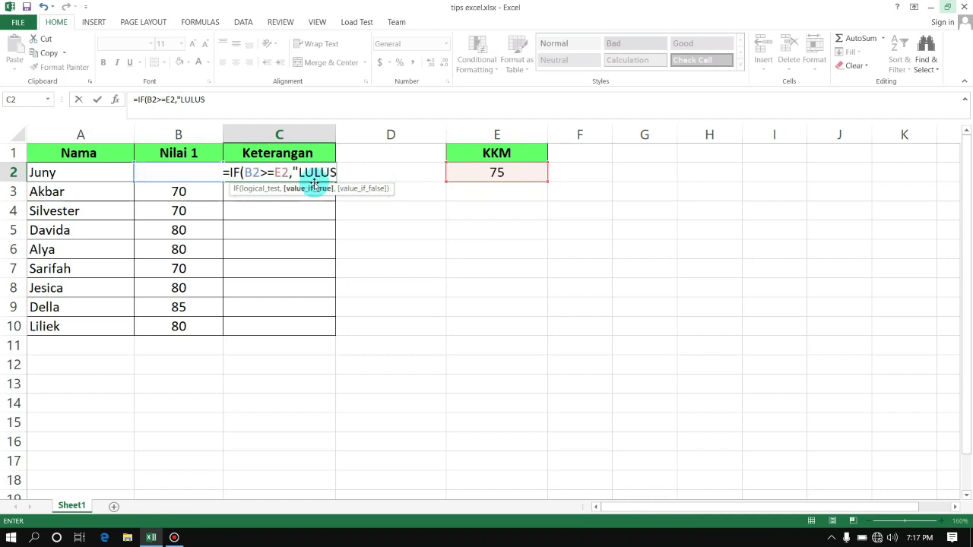
text(",")
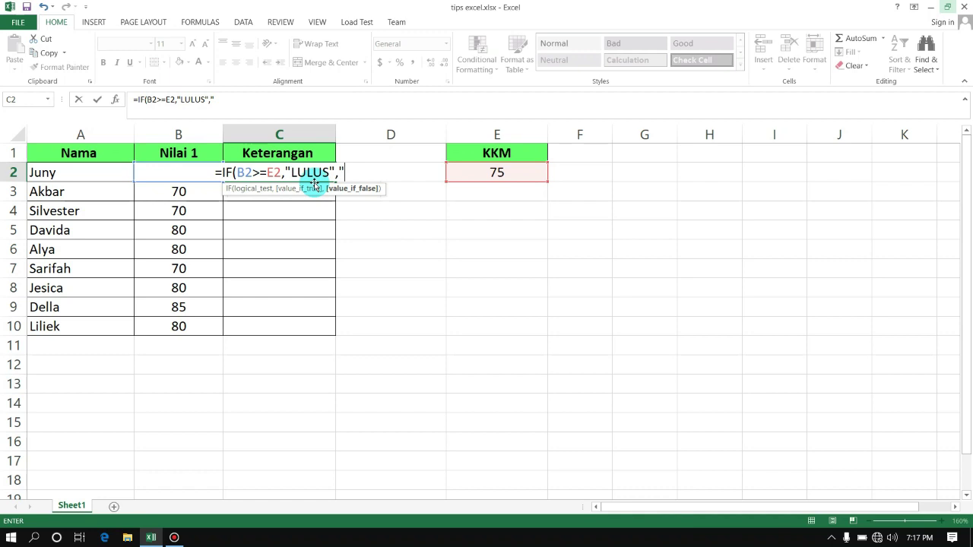
text(TIDAK)
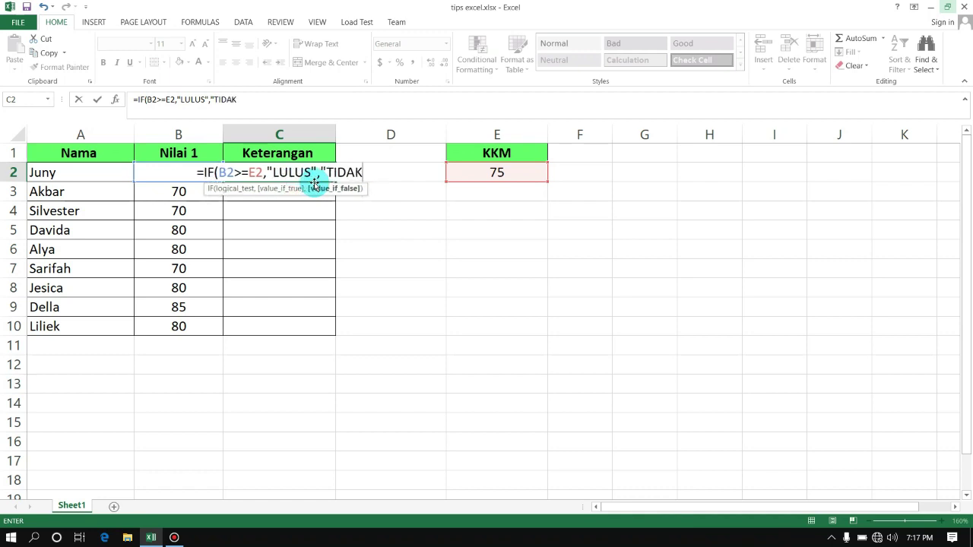
text( LULUS)
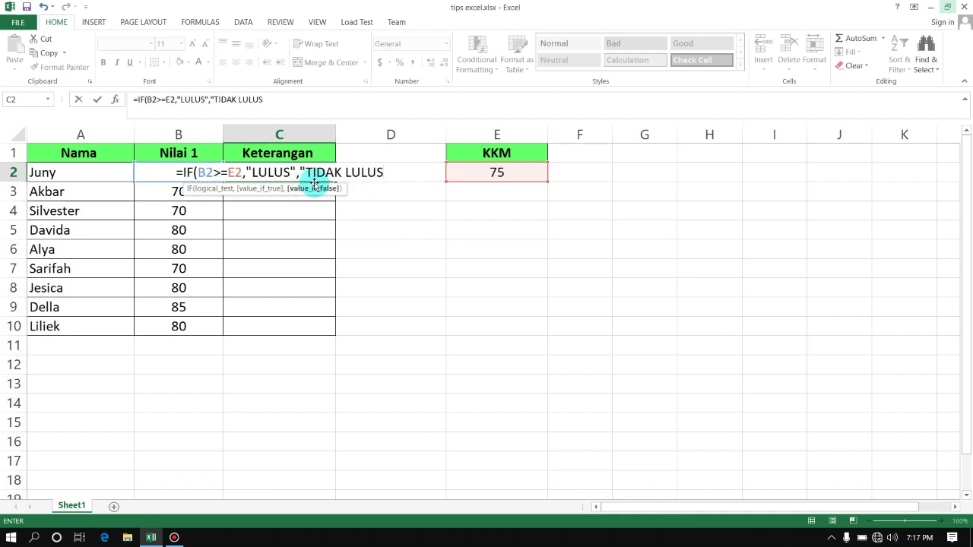
text(")
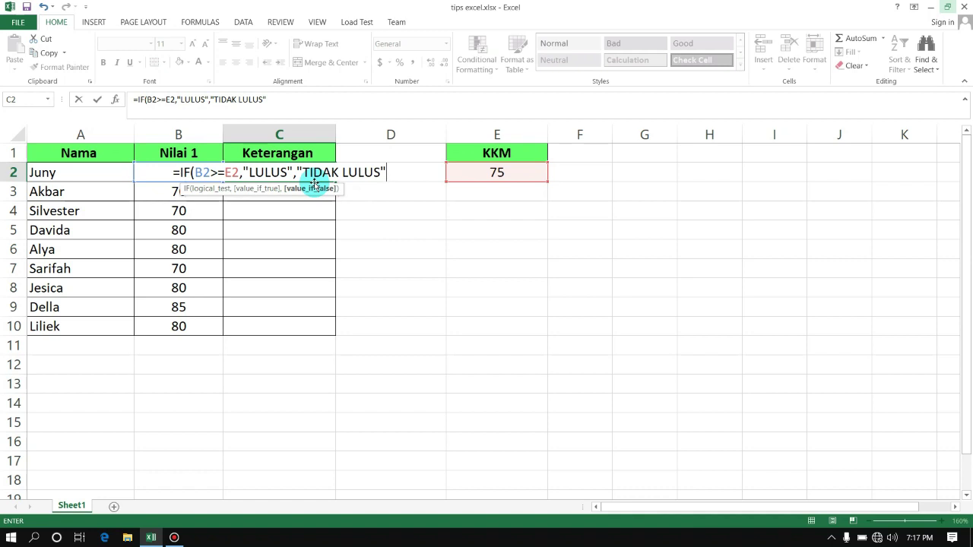
text())
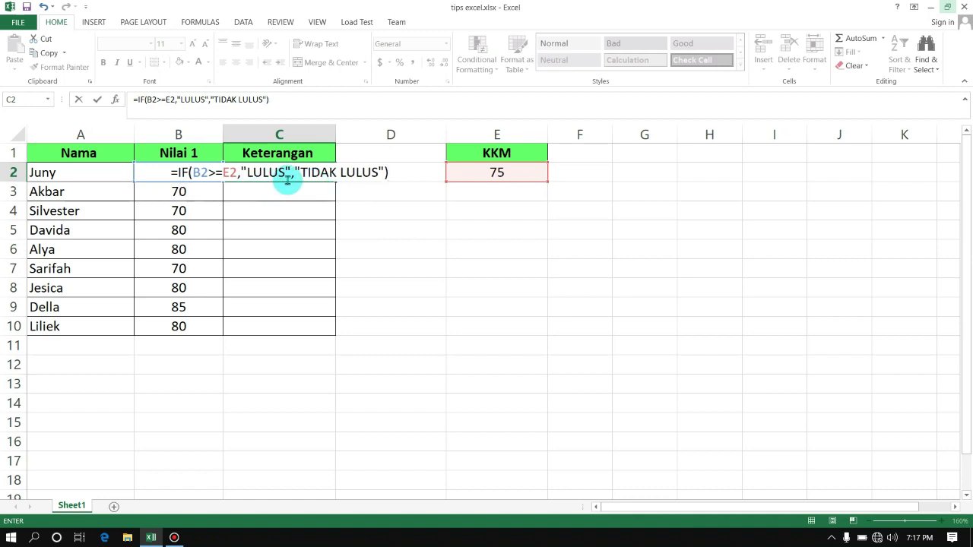
key(Return)
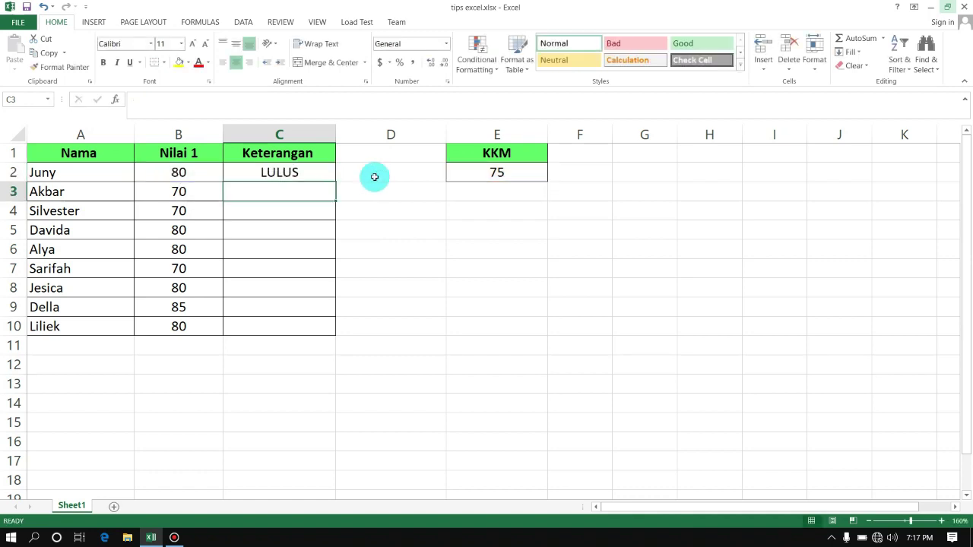
Make the KKM reference in C2's IF formula absolute as $E$2 and fill the formula down through C10.
double_click(305, 174)
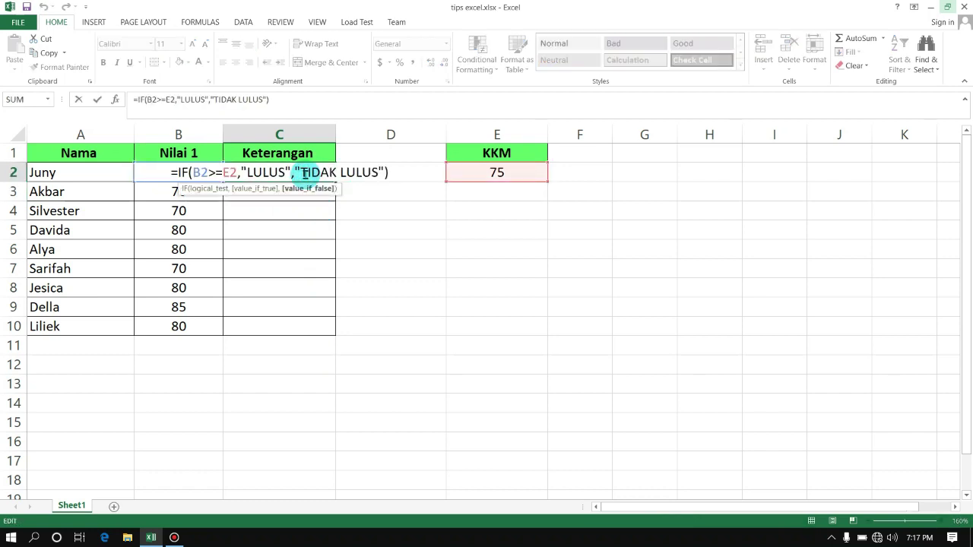
double_click(236, 173)
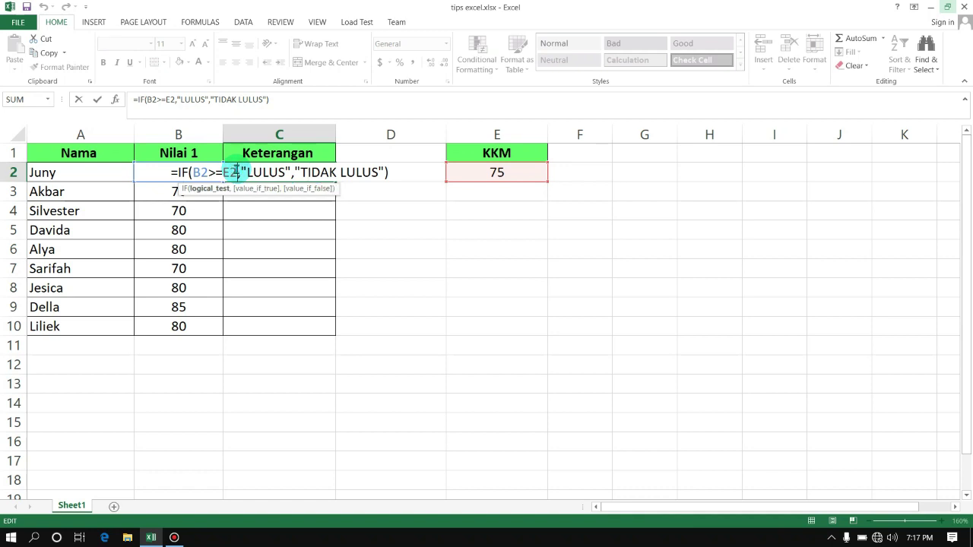
click(235, 173)
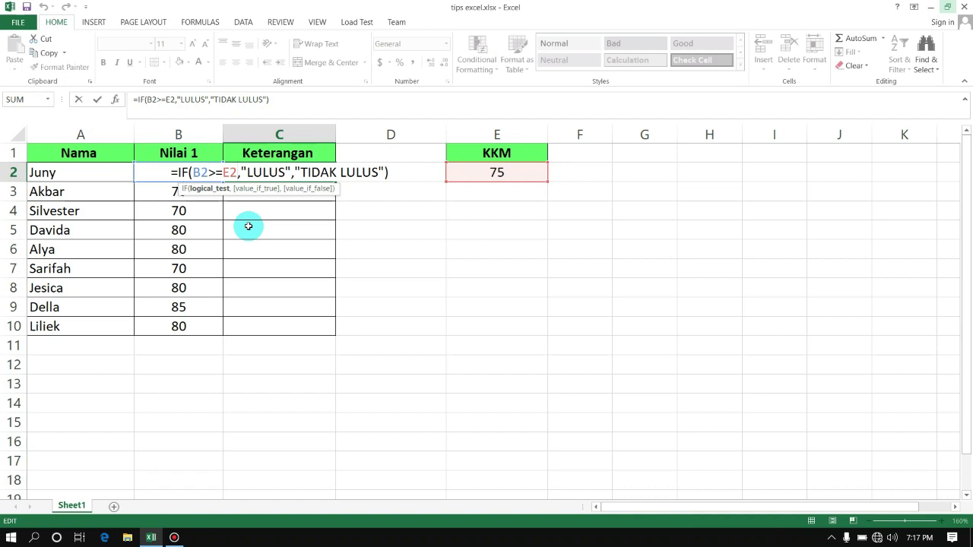
key(F4)
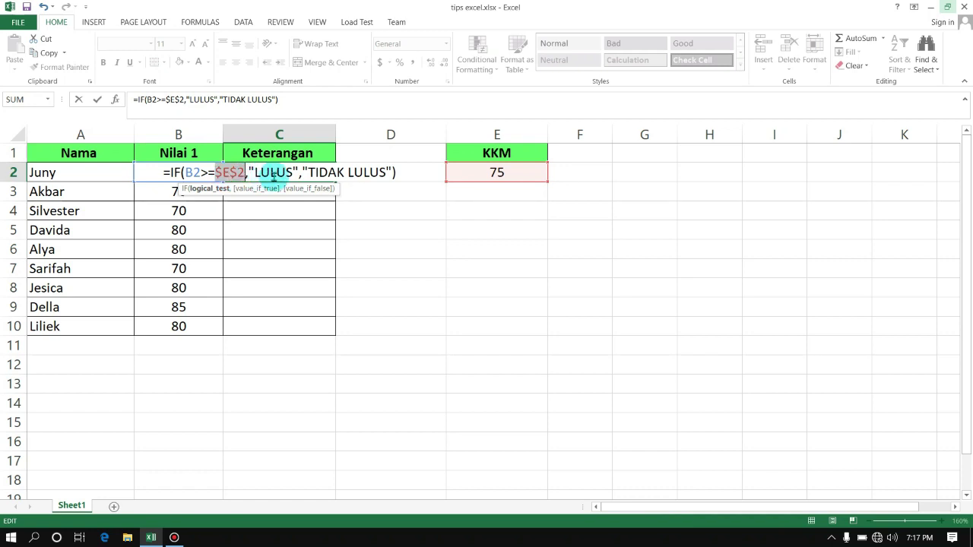
click(371, 173)
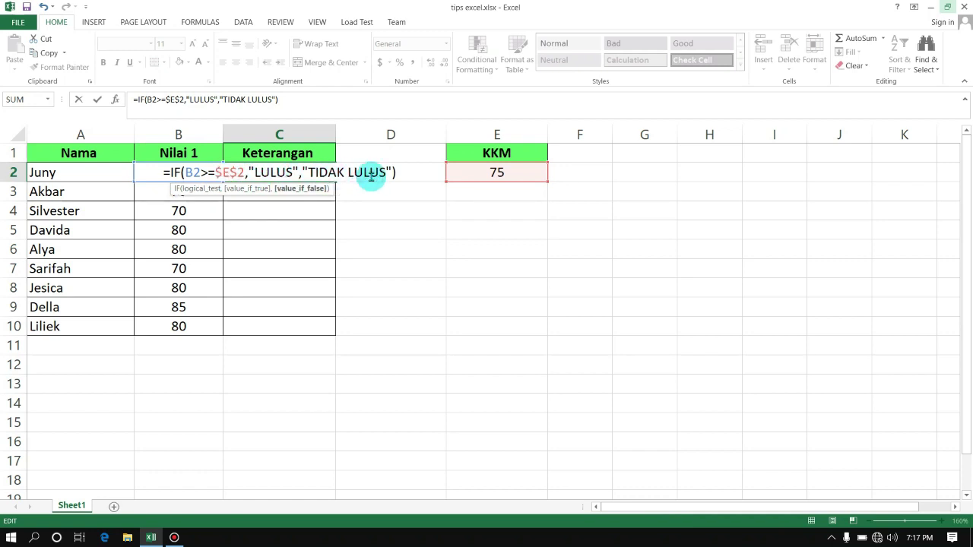
key(Return)
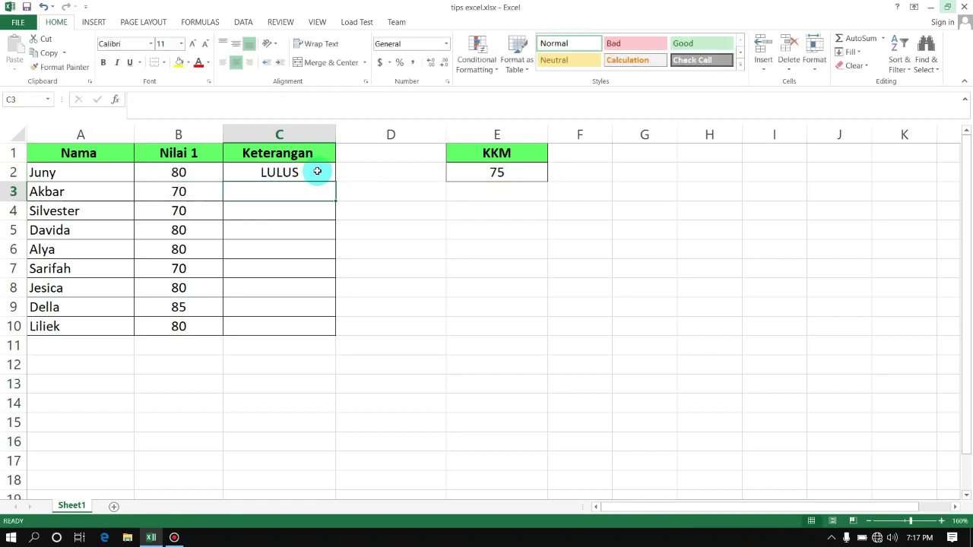
click(332, 177)
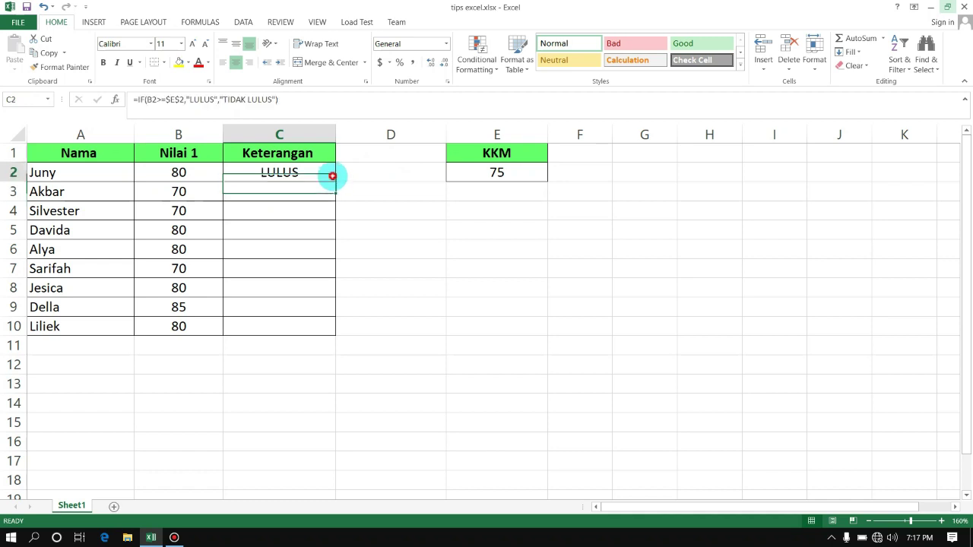
drag(334, 182, 328, 337)
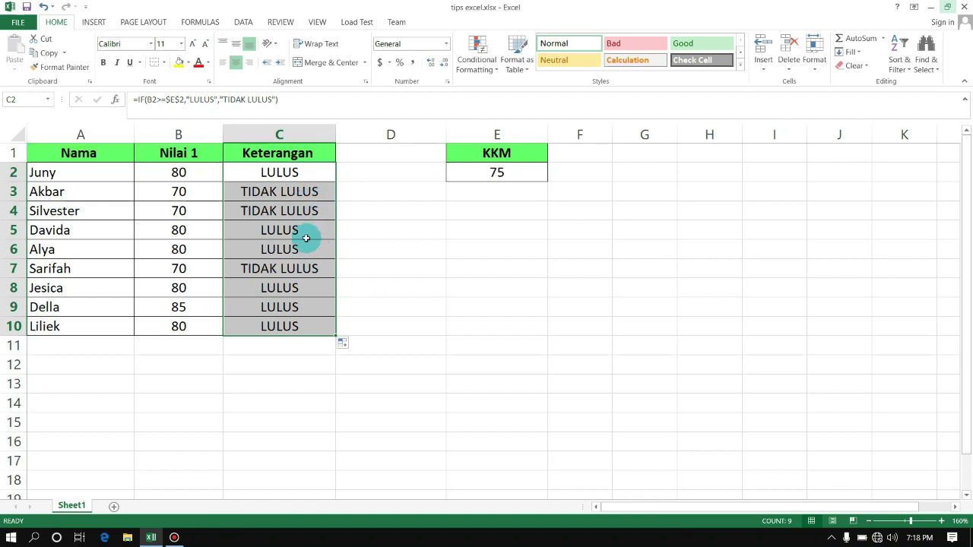
Set the KKM threshold in E2 to 85.
double_click(533, 176)
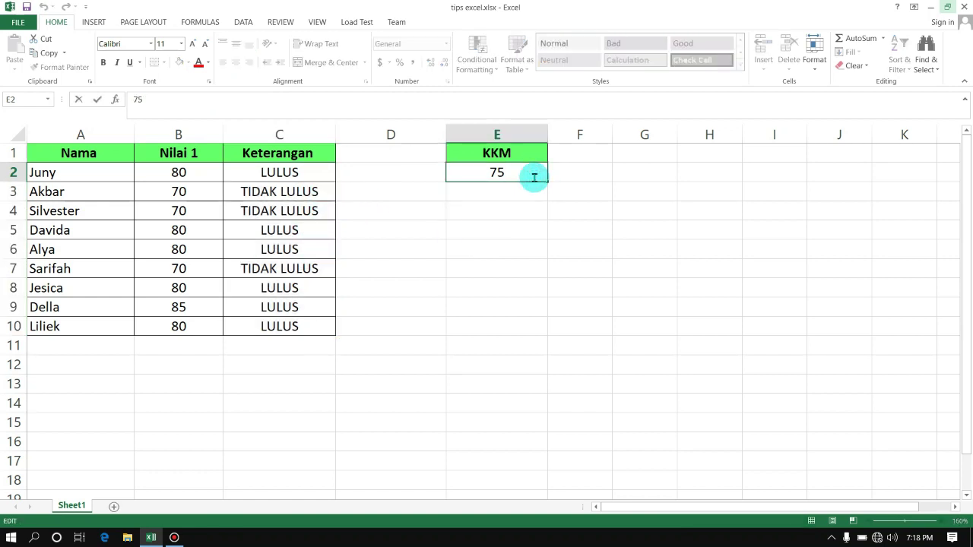
key(BackSpace)
text(6)
text(85)
key(Return)
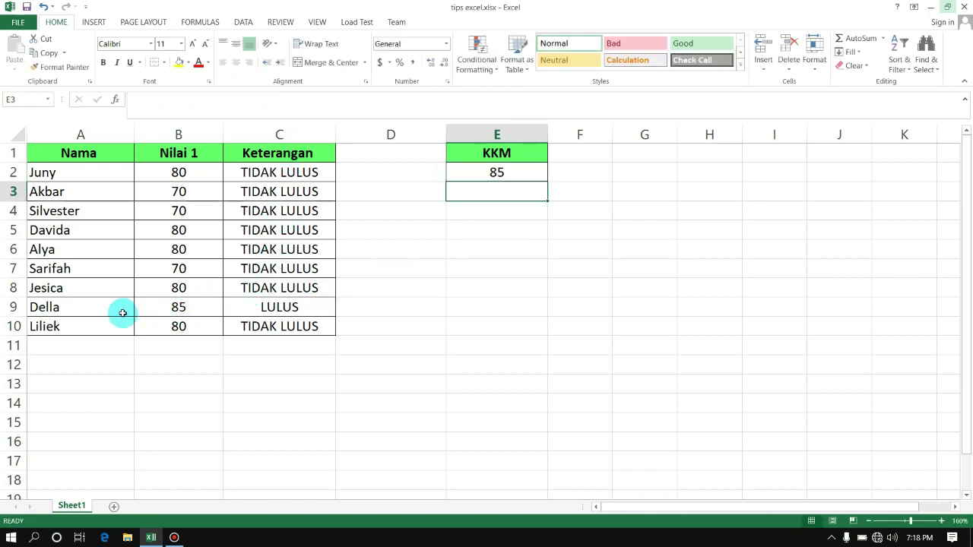
Compare the score and Keterangan in row 9 with the KKM in E2, and inspect the IF formula in C2.
click(183, 310)
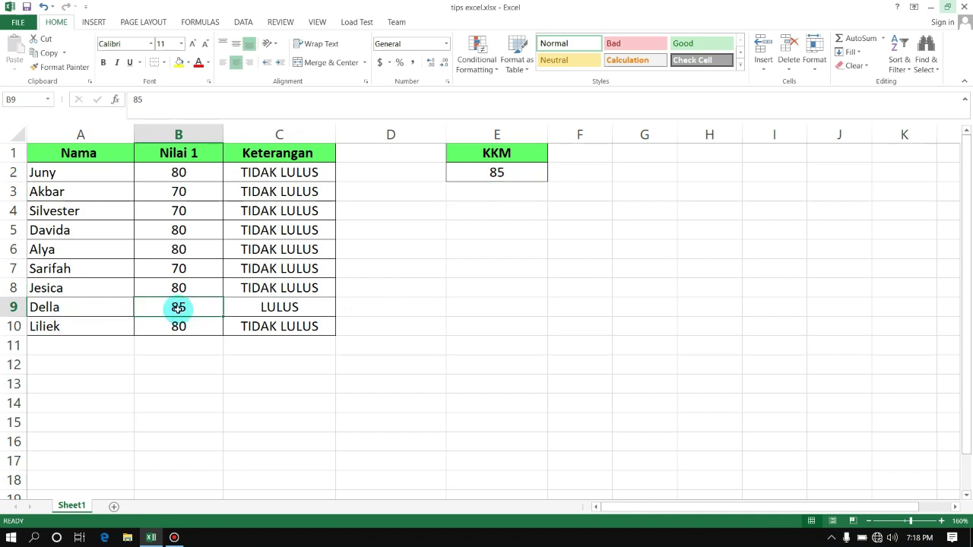
click(306, 312)
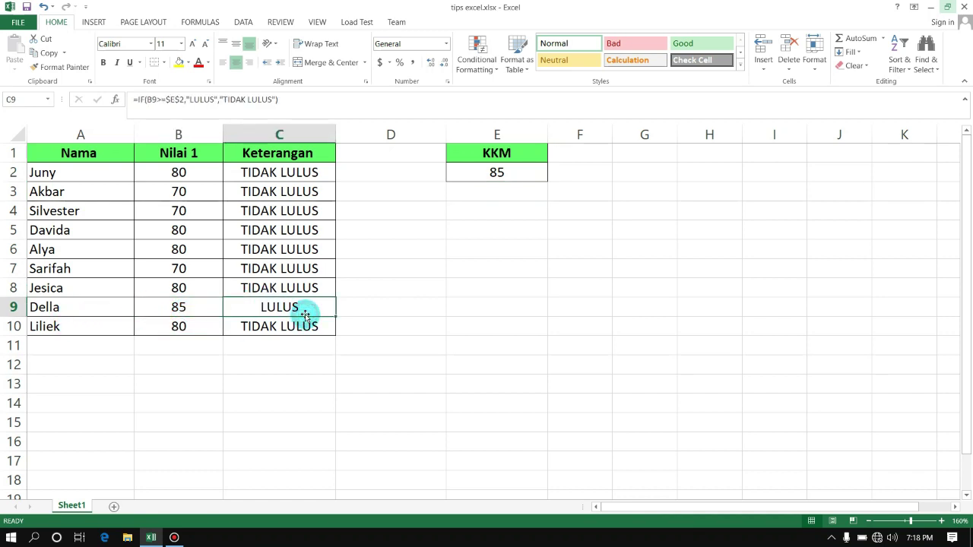
click(511, 174)
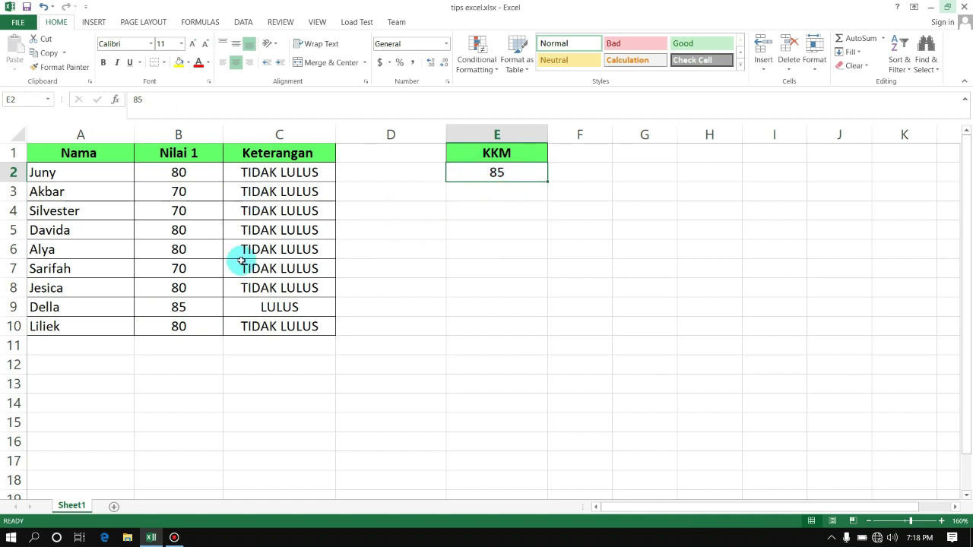
double_click(278, 172)
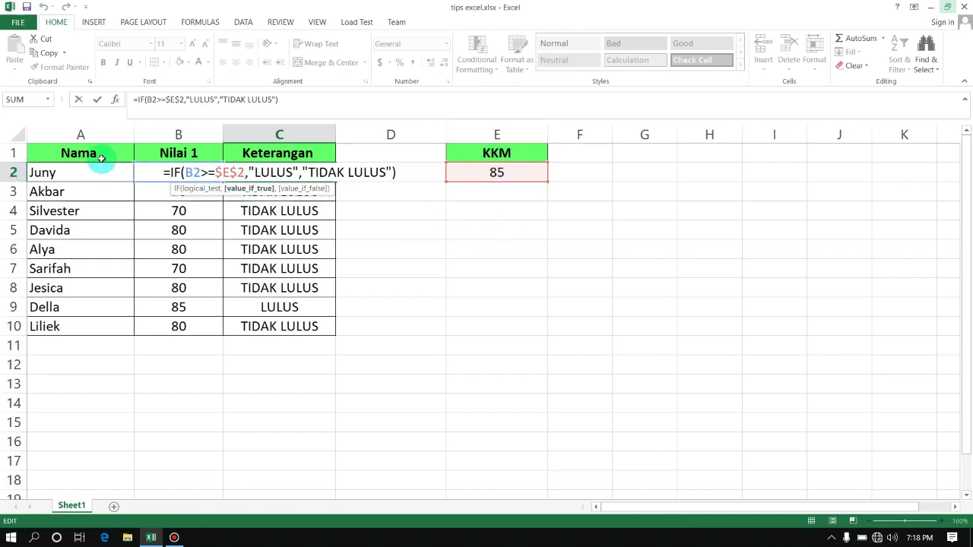
Change the KKM threshold in E2 to 90.
click(500, 173)
key(BackSpace)
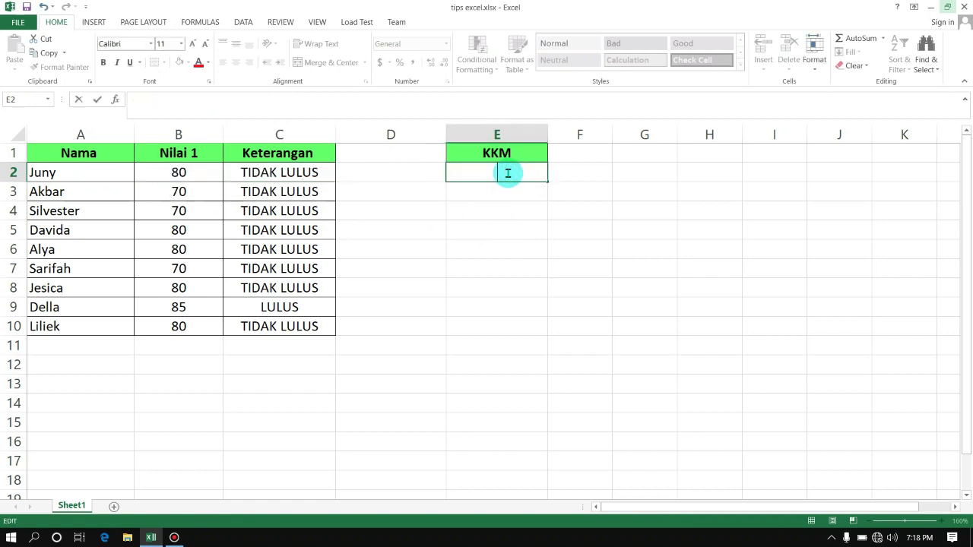
text(90)
key(Return)
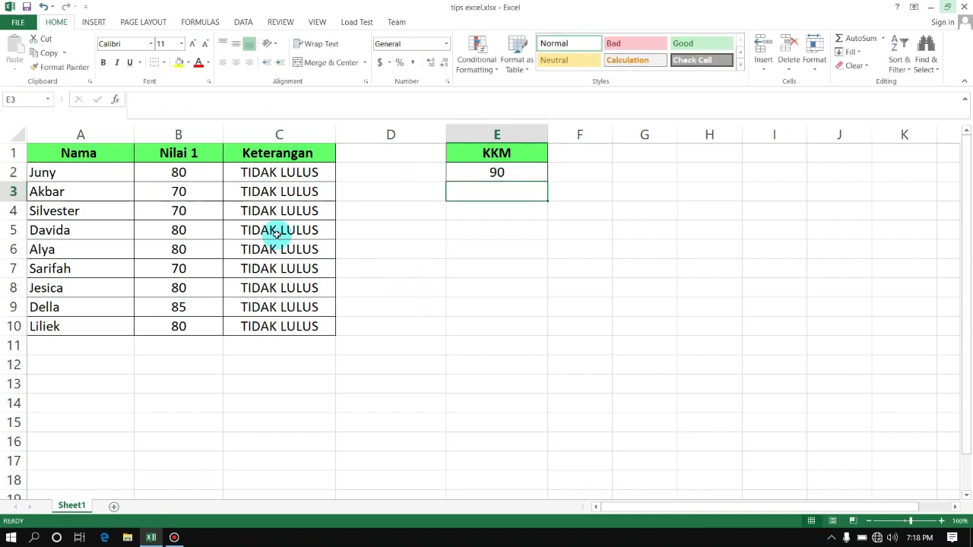
Replace the KKM threshold in E2 with 70.
double_click(498, 173)
click(514, 174)
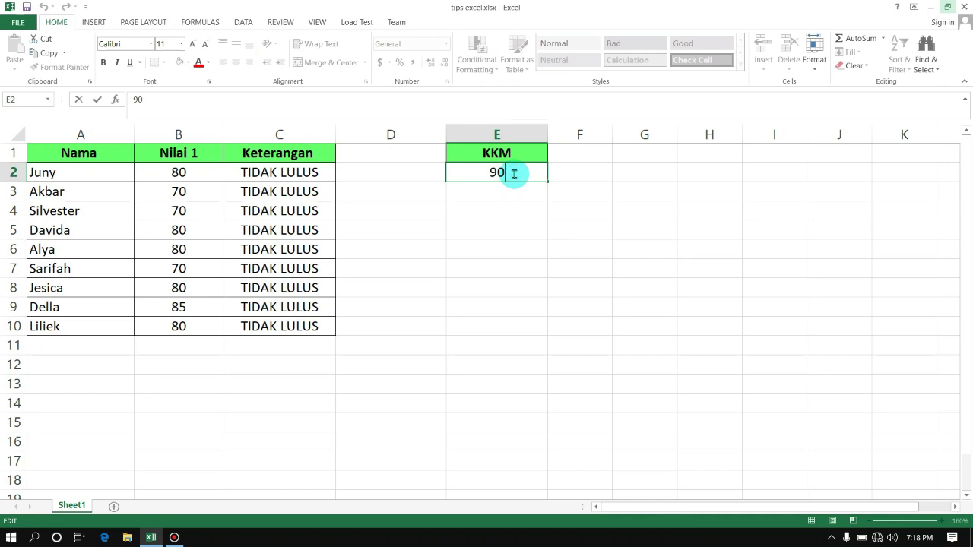
key(BackSpace)
key(BackSpace)
text(70)
key(Return)
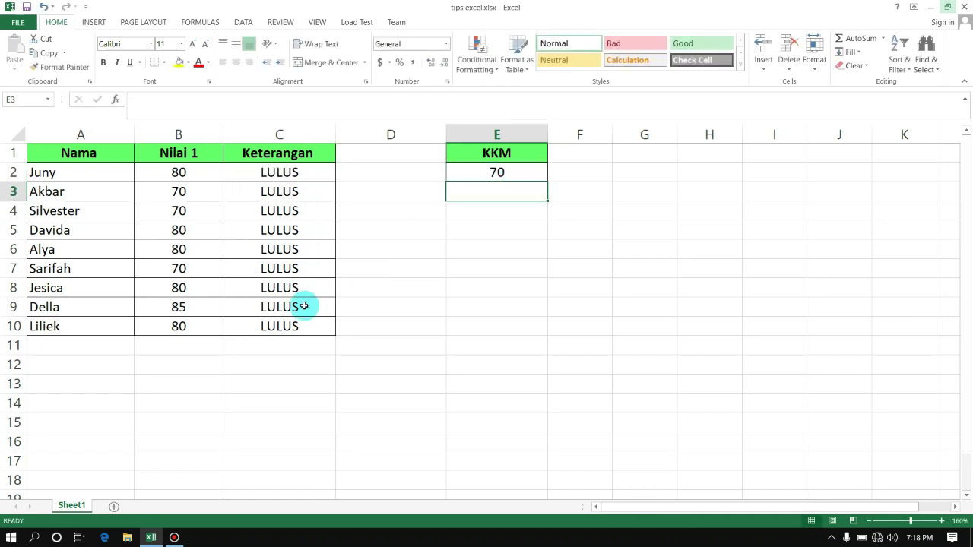
Review the Keterangan IF formulas in C2 and C4 and their absolute reference to the KKM cell.
double_click(320, 176)
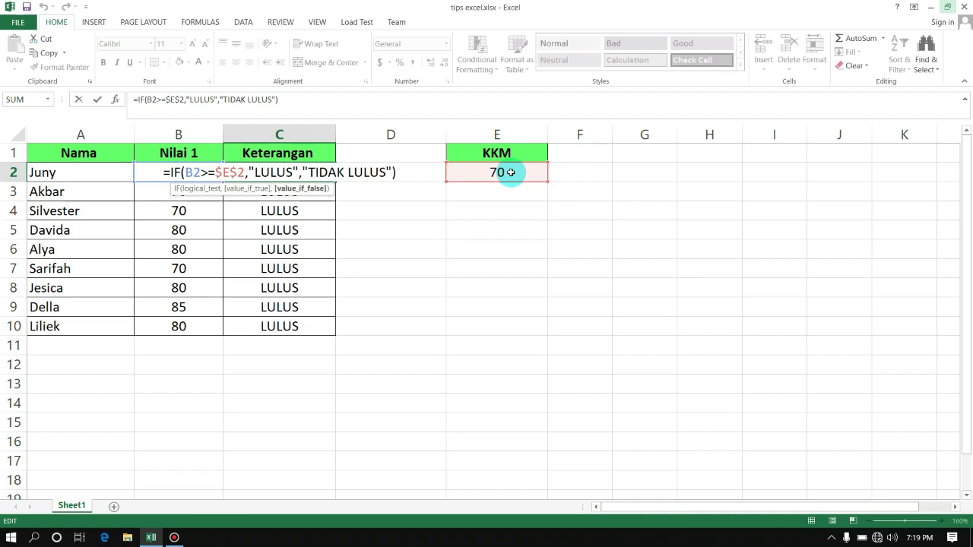
click(275, 210)
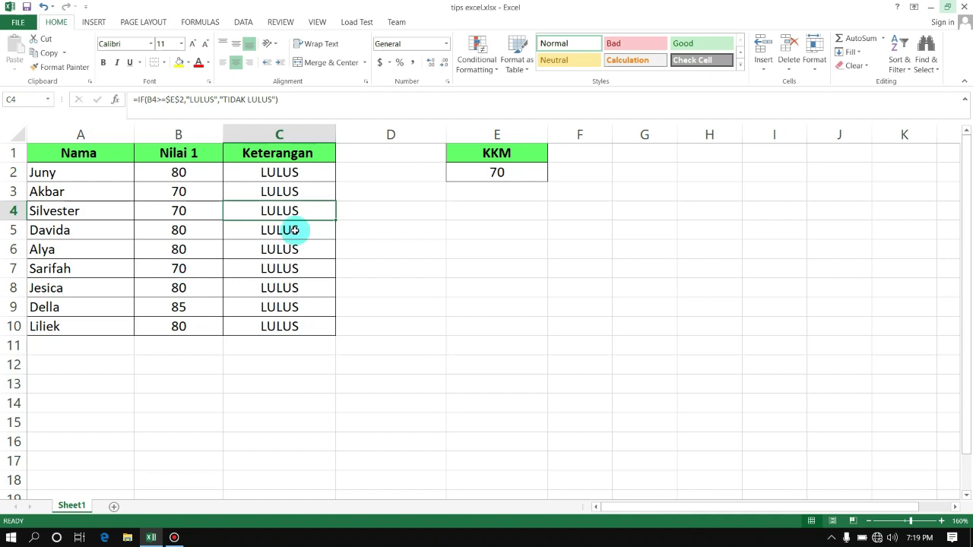
click(294, 173)
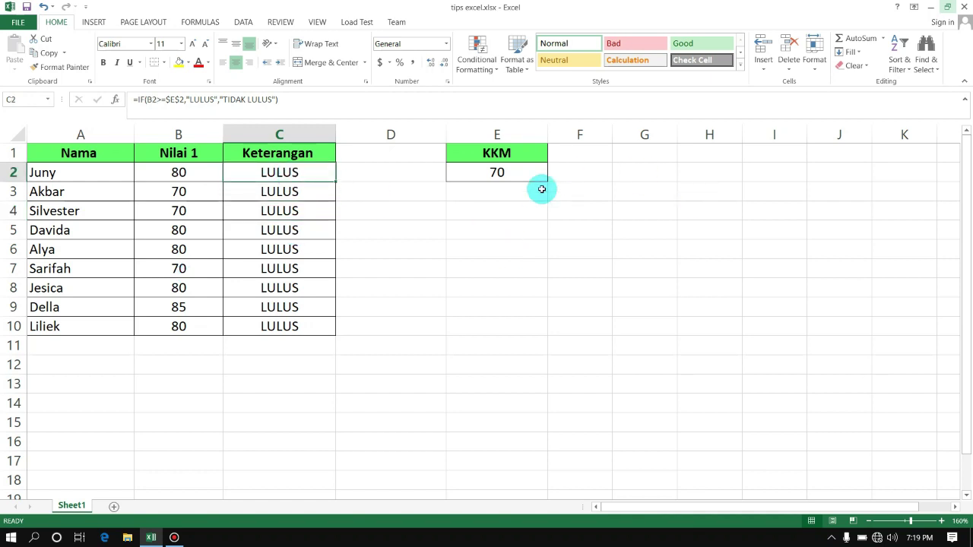